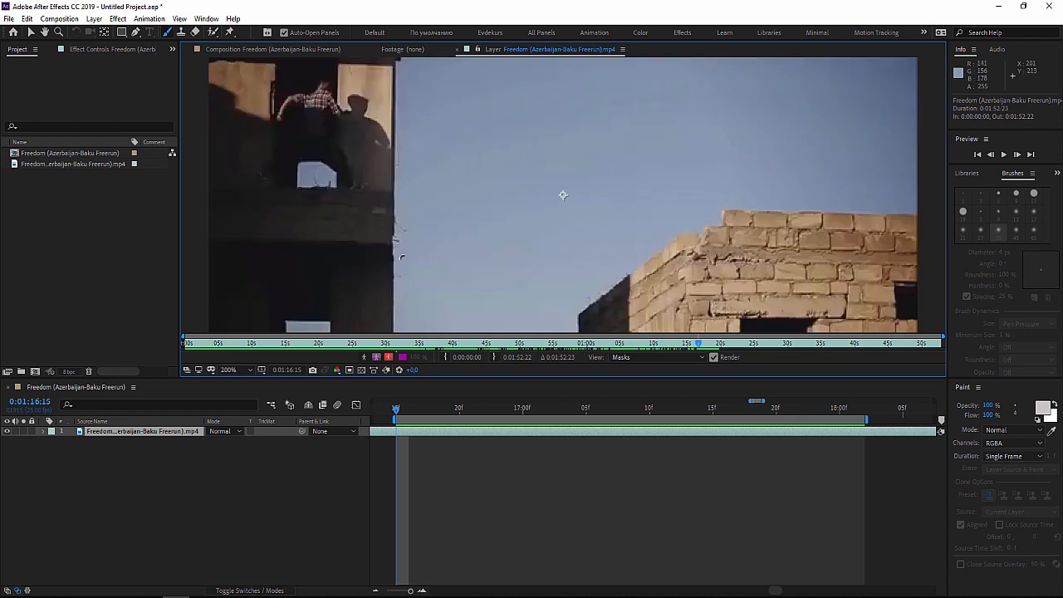
# Step: Set the paint brush's duration to Single Frame and its channels to RGBA
pyautogui.click(1009, 456)
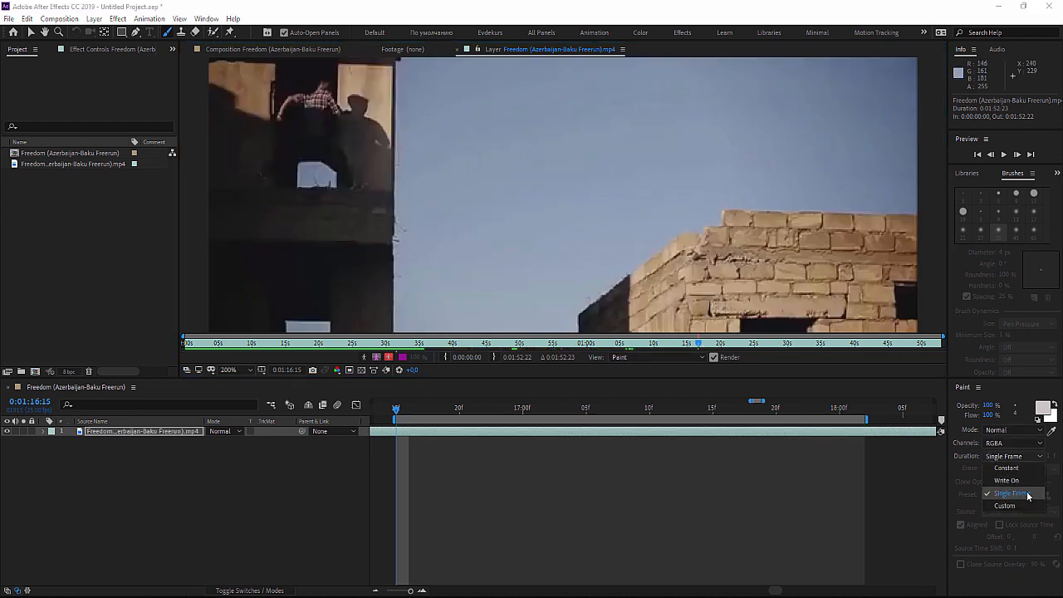
pyautogui.click(1028, 494)
pyautogui.click(1004, 444)
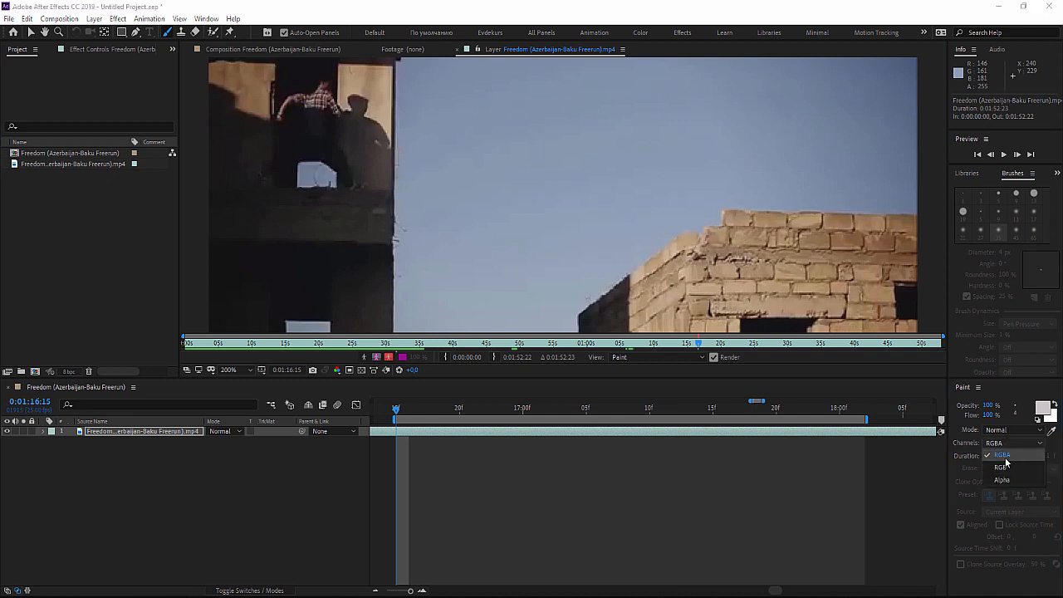
pyautogui.click(1002, 456)
# Step: Set the paint foreground color to bright pink F535C1
pyautogui.click(1042, 407)
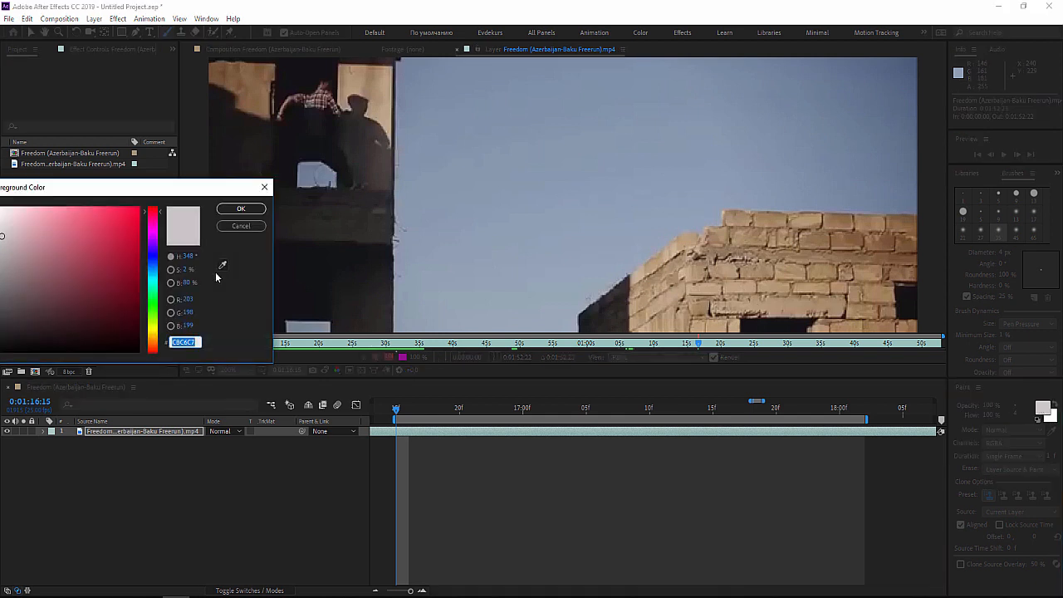
pyautogui.click(152, 225)
pyautogui.click(108, 211)
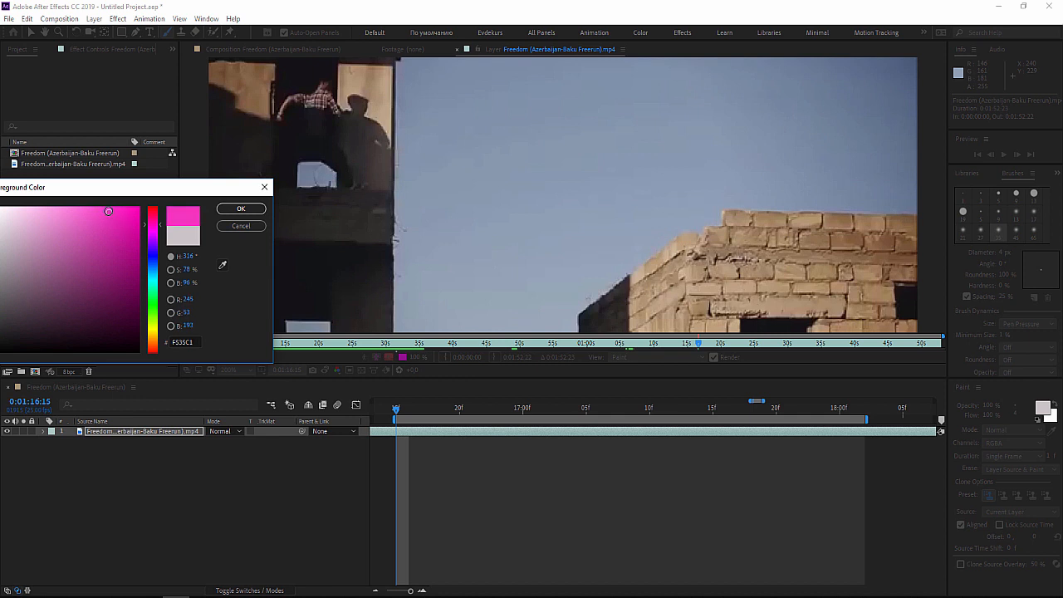
pyautogui.click(241, 209)
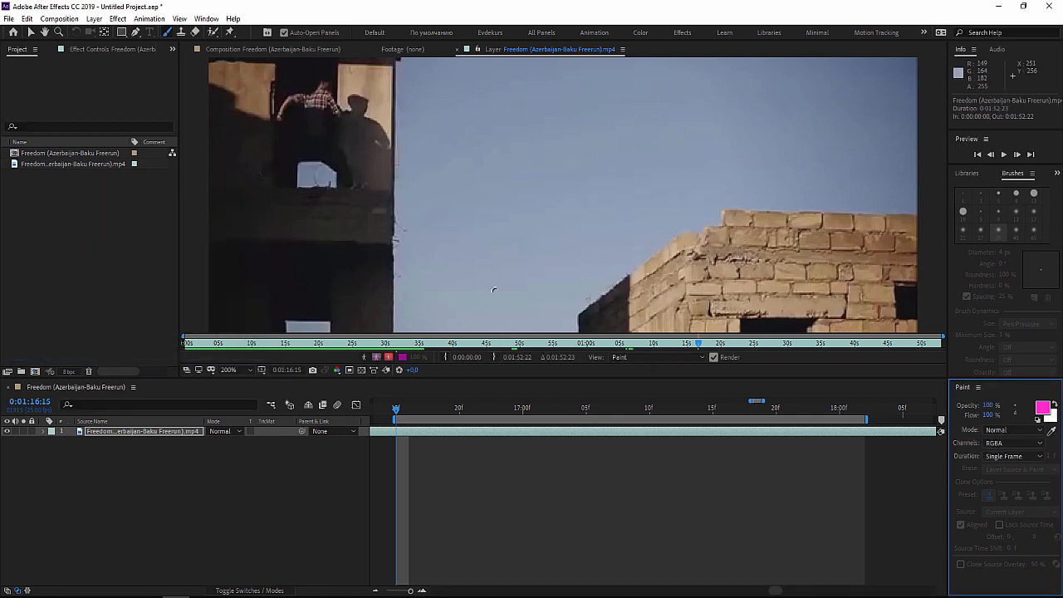
# Step: Maximize the layer view and trace the dark building's vertical edge in pink on frames 0:01:16:15 and 0:01:16:16
pyautogui.press('`')
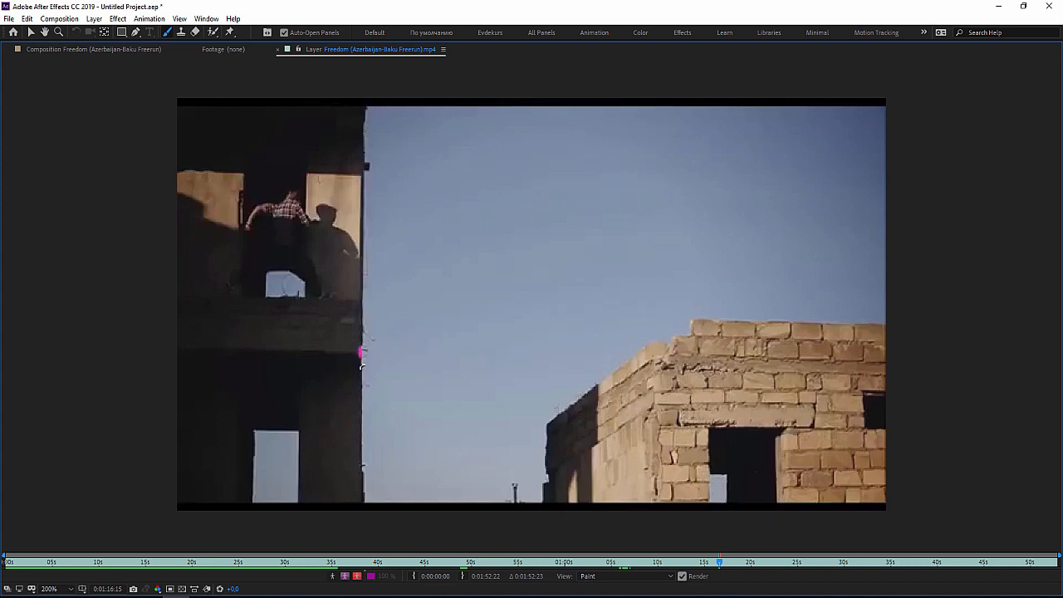
pyautogui.moveTo(360, 490); pyautogui.dragTo(359, 509)
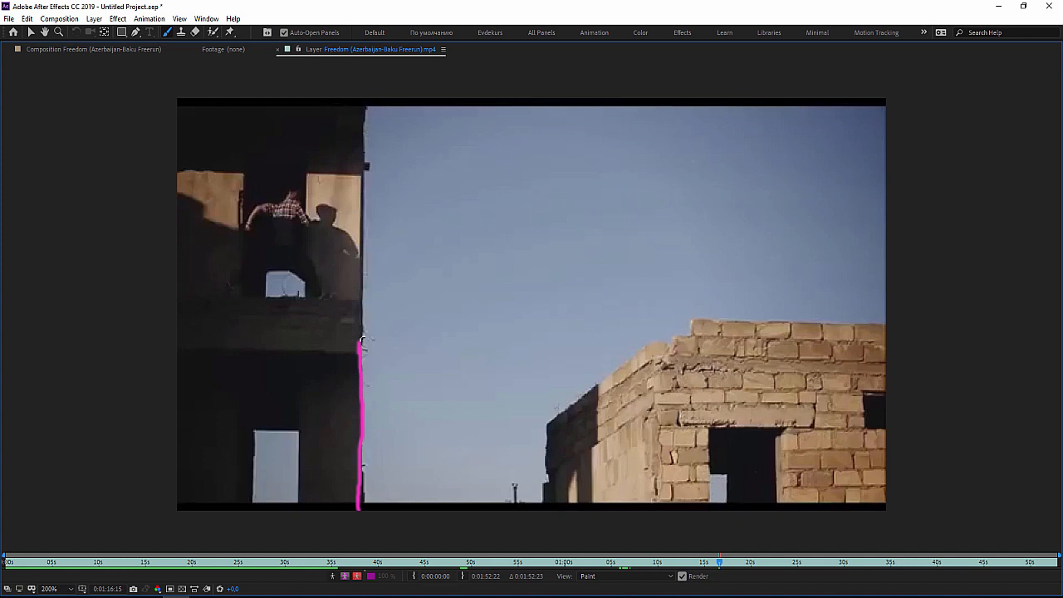
pyautogui.moveTo(370, 169); pyautogui.dragTo(368, 97)
pyautogui.press('pagedown')
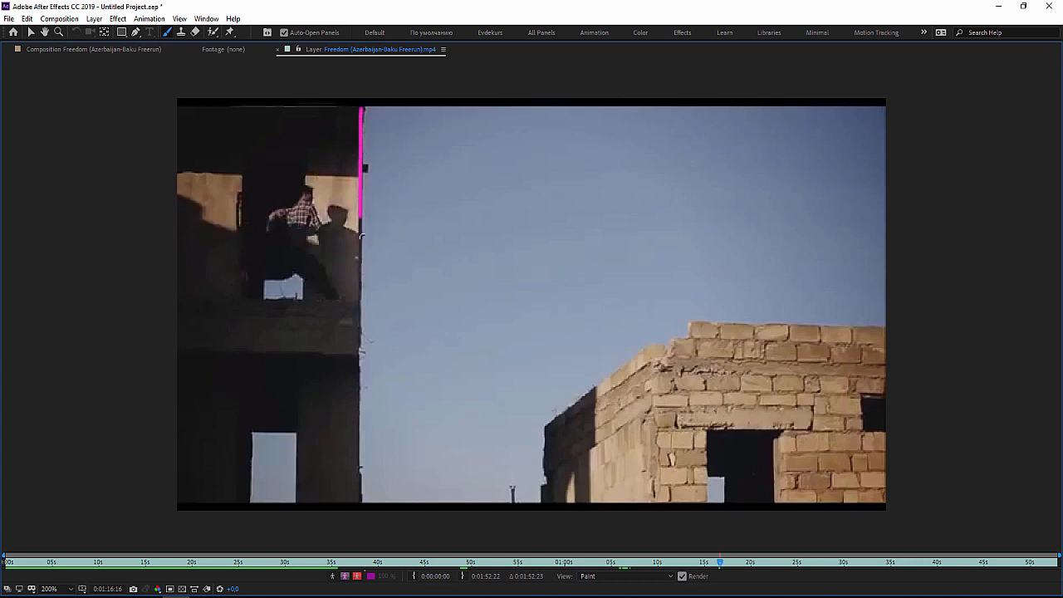
pyautogui.moveTo(352, 446); pyautogui.dragTo(350, 510)
pyautogui.press('pagedown')
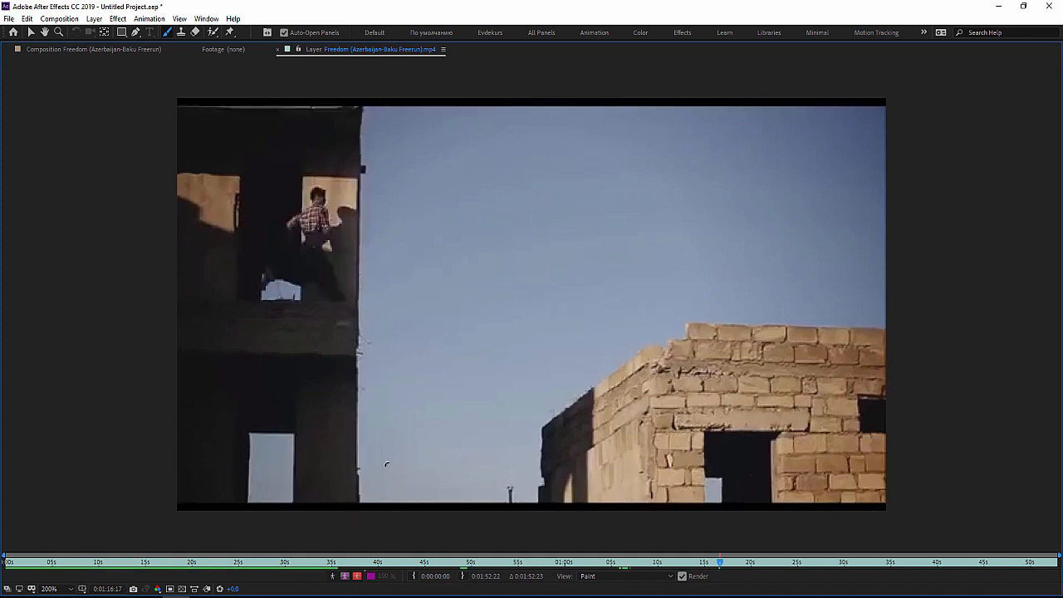
# Step: Trace the dark building's vertical edge in pink on frames 0:01:16:17 through 0:01:16:19
pyautogui.moveTo(357, 186)
pyautogui.mouseDown()
pyautogui.moveTo(345, 333)
pyautogui.moveTo(351, 303)
pyautogui.mouseUp()
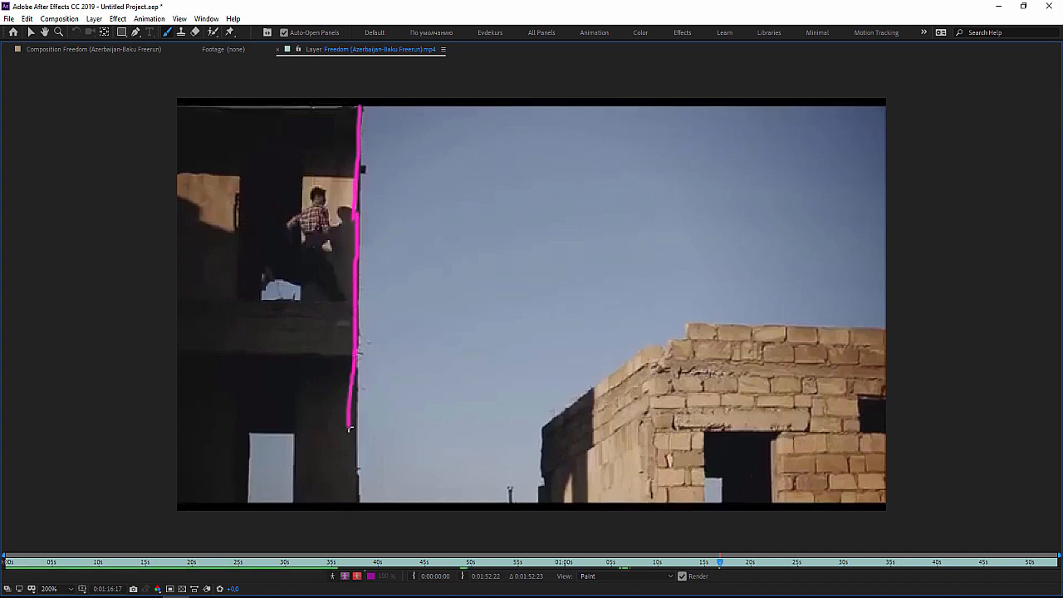
pyautogui.moveTo(349, 429); pyautogui.dragTo(348, 504)
pyautogui.press('pagedown')
pyautogui.moveTo(350, 383); pyautogui.dragTo(351, 504)
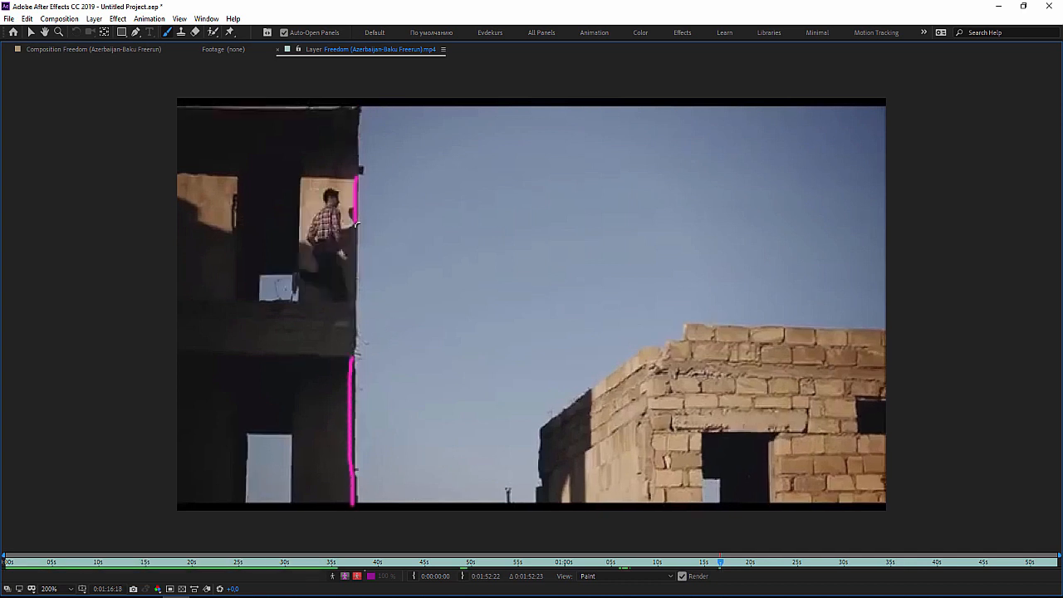
pyautogui.press('pagedown')
pyautogui.moveTo(357, 106); pyautogui.dragTo(349, 503)
# Step: Paint radiating pink accent strokes in front of the jumper on frames 0:01:16:19 and 0:01:16:20, including the building edge
pyautogui.press('pagedown')
pyautogui.moveTo(356, 106)
pyautogui.mouseDown()
pyautogui.moveTo(354, 191)
pyautogui.moveTo(456, 162)
pyautogui.mouseUp()
pyautogui.press('pageup')
pyautogui.moveTo(418, 212); pyautogui.dragTo(518, 211)
pyautogui.moveTo(435, 247); pyautogui.dragTo(486, 281)
pyautogui.press('pagedown')
pyautogui.moveTo(401, 191); pyautogui.dragTo(436, 147)
pyautogui.moveTo(440, 235); pyautogui.dragTo(548, 224)
pyautogui.moveTo(429, 278); pyautogui.dragTo(465, 291)
# Step: Paint radiating pink accent strokes in front of the jumper on frames 0:01:16:21 and 0:01:16:22
pyautogui.press('pagedown')
pyautogui.moveTo(407, 191); pyautogui.dragTo(443, 171)
pyautogui.moveTo(425, 226); pyautogui.dragTo(481, 222)
pyautogui.moveTo(432, 267); pyautogui.dragTo(488, 279)
pyautogui.press('pagedown')
pyautogui.moveTo(428, 199); pyautogui.dragTo(466, 172)
# Step: Paint shorter radiating pink strokes ahead of the jumper on frames 0:01:16:23 through 0:01:17:00
pyautogui.press('pagedown')
pyautogui.moveTo(484, 226); pyautogui.dragTo(509, 227)
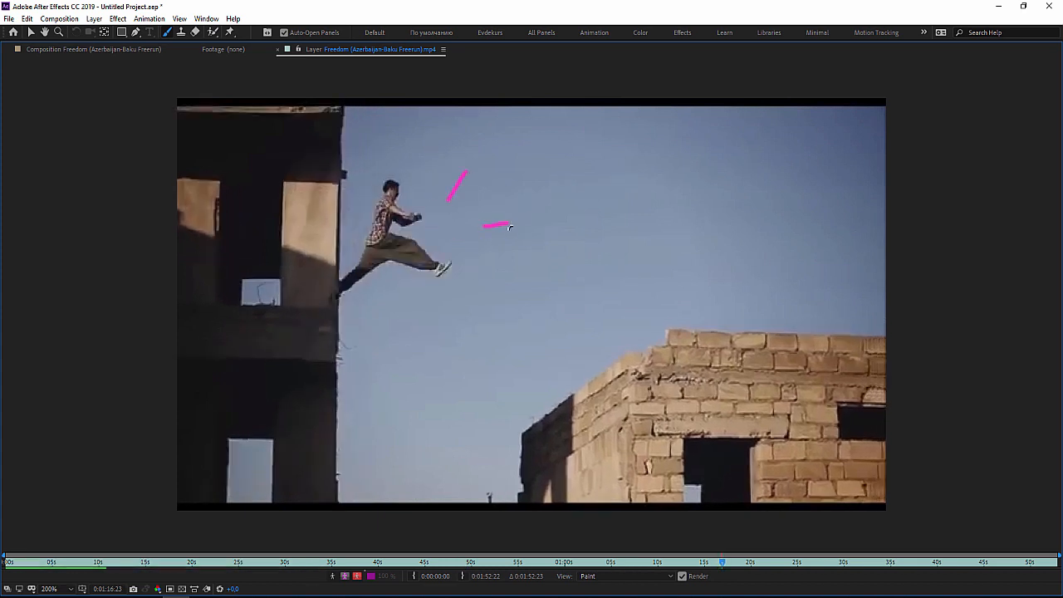
pyautogui.moveTo(450, 306); pyautogui.dragTo(465, 330)
pyautogui.press('pagedown')
pyautogui.moveTo(453, 203); pyautogui.dragTo(469, 191)
pyautogui.moveTo(467, 231); pyautogui.dragTo(483, 232)
pyautogui.moveTo(465, 284); pyautogui.dragTo(480, 295)
pyautogui.press('pagedown')
pyautogui.press('pagedown')
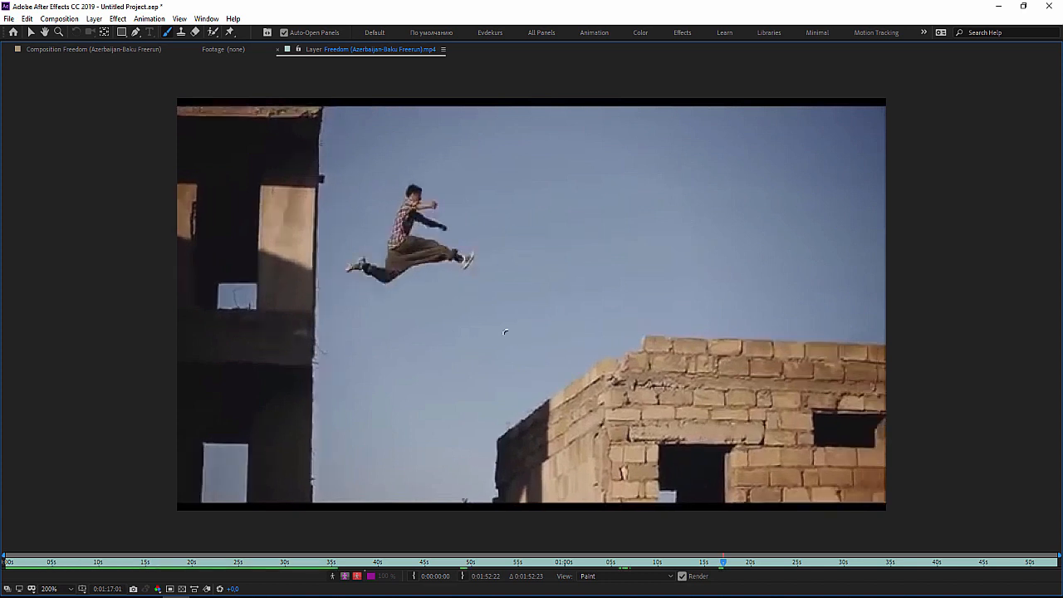
# Step: Go back and trace the dark building's edge in pink on frames 0:01:16:21 through 0:01:16:23
pyautogui.press('pageup')
pyautogui.press('pageup')
pyautogui.press('pageup')
pyautogui.press('pageup')
pyautogui.press('pageup')
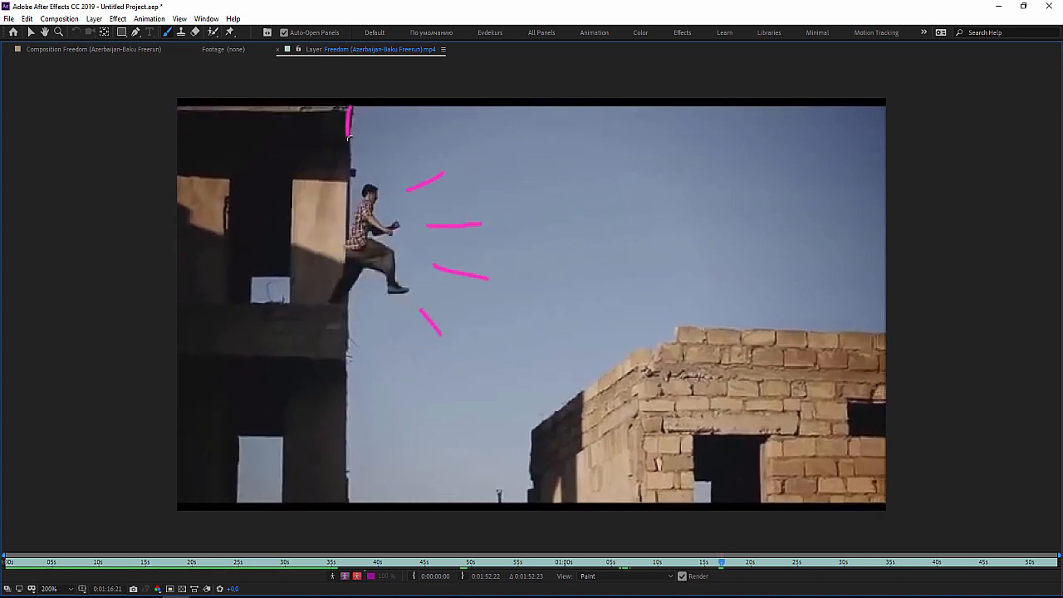
pyautogui.moveTo(344, 302); pyautogui.dragTo(346, 341)
pyautogui.press('pagedown')
pyautogui.moveTo(338, 301); pyautogui.dragTo(340, 341)
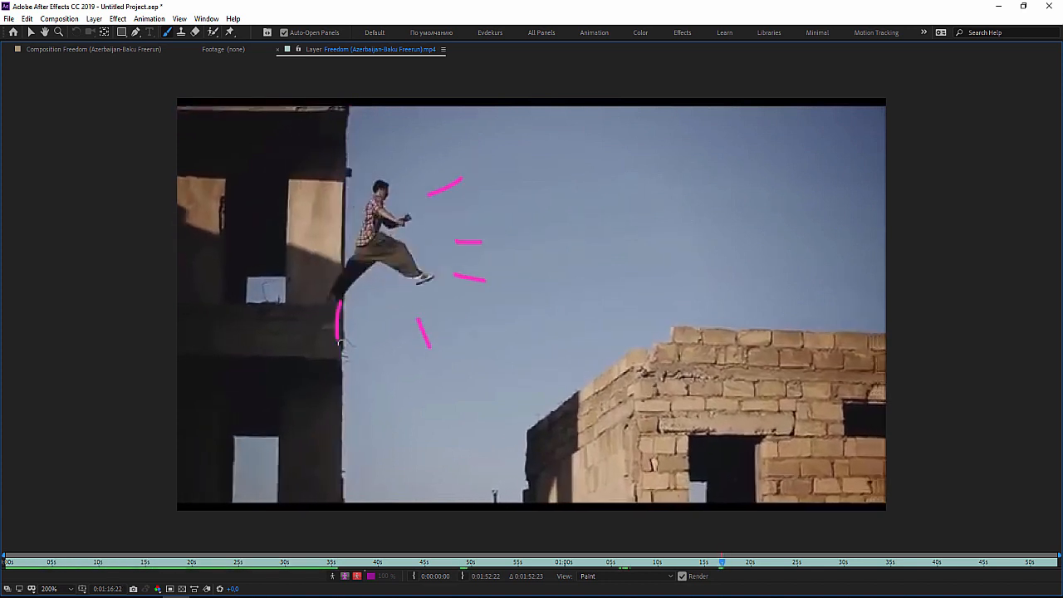
pyautogui.moveTo(344, 173); pyautogui.dragTo(342, 272)
pyautogui.press('pagedown')
pyautogui.moveTo(341, 102); pyautogui.dragTo(335, 503)
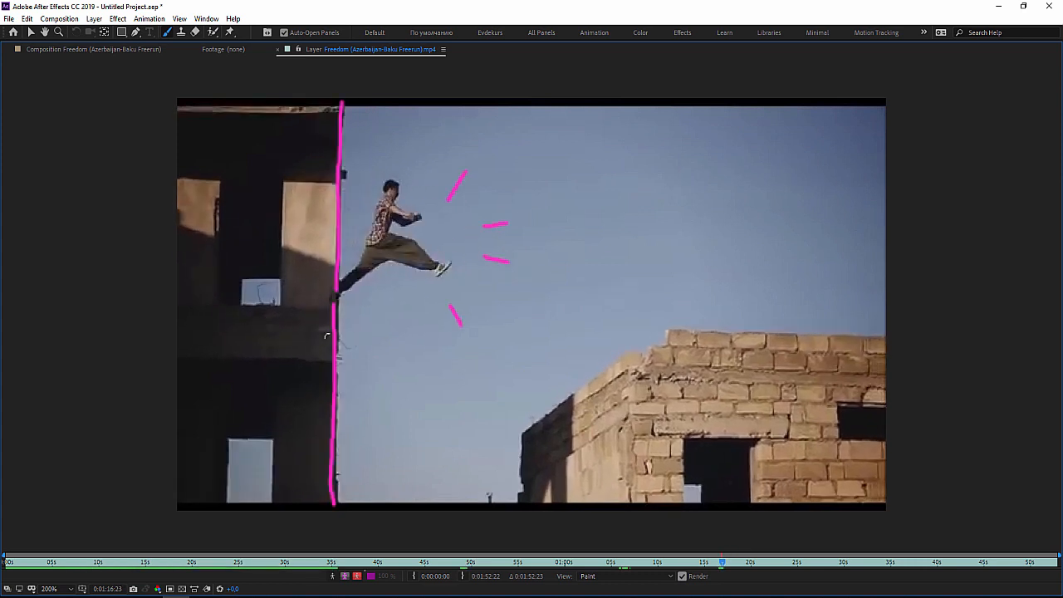
# Step: Trace the dark building's edge in pink on frames 0:01:16:24 through 0:01:17:01
pyautogui.press('pagedown')
pyautogui.moveTo(332, 106); pyautogui.dragTo(334, 115)
pyautogui.moveTo(333, 310); pyautogui.dragTo(330, 503)
pyautogui.press('pagedown')
pyautogui.moveTo(326, 106); pyautogui.dragTo(325, 299)
pyautogui.press('pagedown')
pyautogui.moveTo(316, 103); pyautogui.dragTo(305, 503)
# Step: Trace the dark building's edge in pink on frames 0:01:17:02 and 0:01:17:03
pyautogui.press('pagedown')
pyautogui.moveTo(301, 350); pyautogui.dragTo(298, 503)
pyautogui.moveTo(305, 206); pyautogui.dragTo(303, 361)
pyautogui.press('pagedown')
pyautogui.moveTo(292, 220); pyautogui.dragTo(285, 503)
pyautogui.moveTo(296, 104)
pyautogui.mouseDown()
pyautogui.moveTo(283, 503)
pyautogui.moveTo(276, 249)
pyautogui.moveTo(270, 473)
pyautogui.mouseUp()
# Step: Continue the pink edge line along the dark building through frame 0:01:17:07
pyautogui.press('pagedown')
pyautogui.press('pagedown')
pyautogui.press('pagedown')
pyautogui.moveTo(267, 291); pyautogui.dragTo(258, 502)
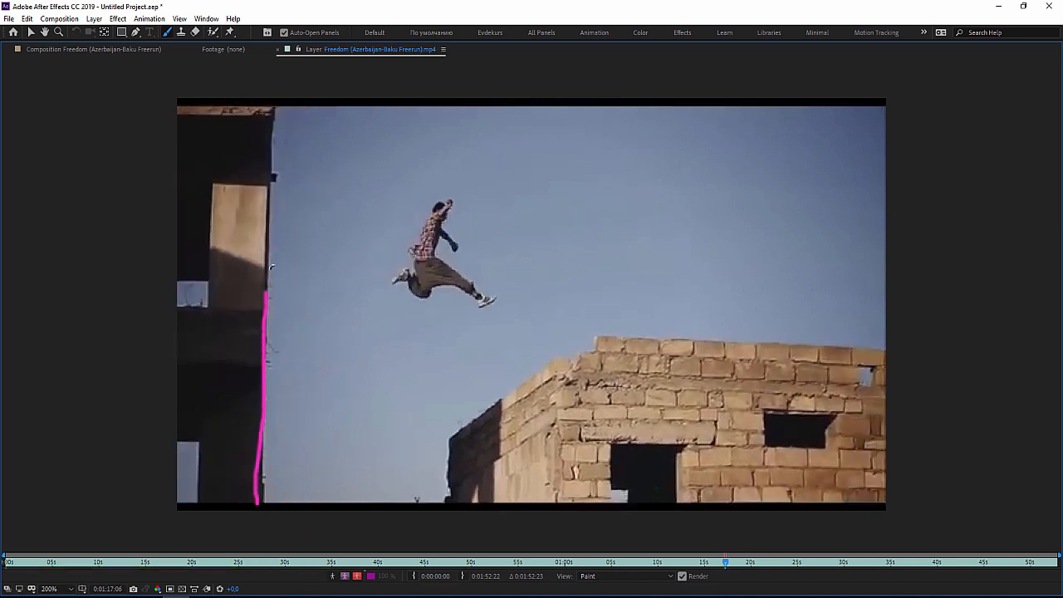
pyautogui.press('pagedown')
pyautogui.moveTo(265, 103)
pyautogui.mouseDown()
pyautogui.moveTo(254, 361)
pyautogui.moveTo(254, 502)
pyautogui.mouseUp()
# Step: Trace the dark building's edge in pink on frames 0:01:17:08 and 0:01:17:09
pyautogui.press('pagedown')
pyautogui.moveTo(249, 349); pyautogui.dragTo(247, 500)
pyautogui.moveTo(254, 103); pyautogui.dragTo(247, 355)
pyautogui.press('pagedown')
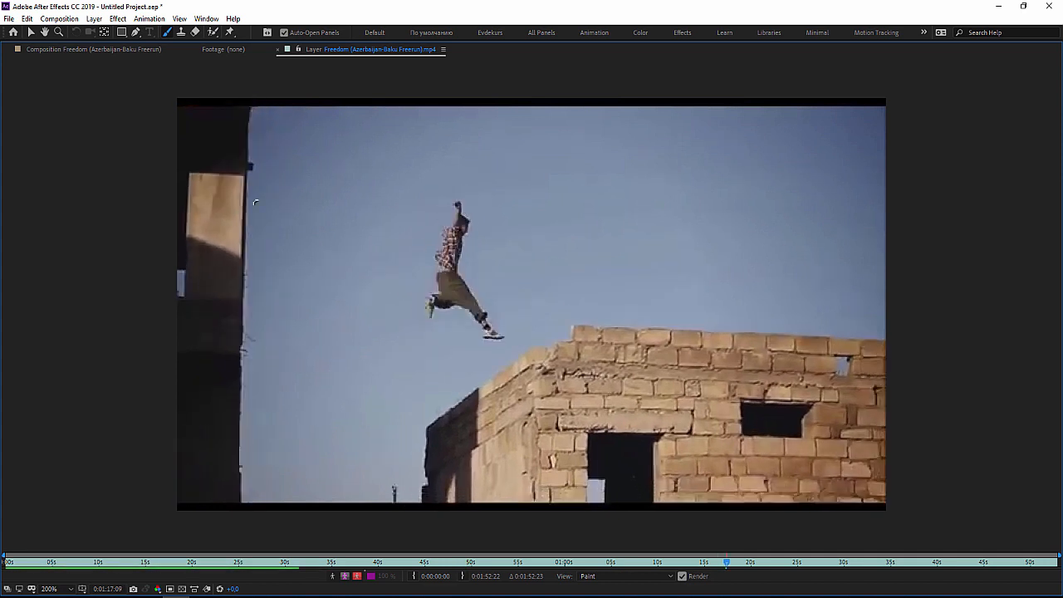
pyautogui.moveTo(250, 300)
pyautogui.mouseDown()
pyautogui.moveTo(237, 322)
pyautogui.moveTo(236, 503)
pyautogui.mouseUp()
# Step: Continue tracing the dark building's edge in pink through frame 0:01:17:13
pyautogui.press('pagedown')
pyautogui.press('pagedown')
pyautogui.moveTo(244, 99)
pyautogui.mouseDown()
pyautogui.moveTo(241, 266)
pyautogui.moveTo(228, 328)
pyautogui.mouseUp()
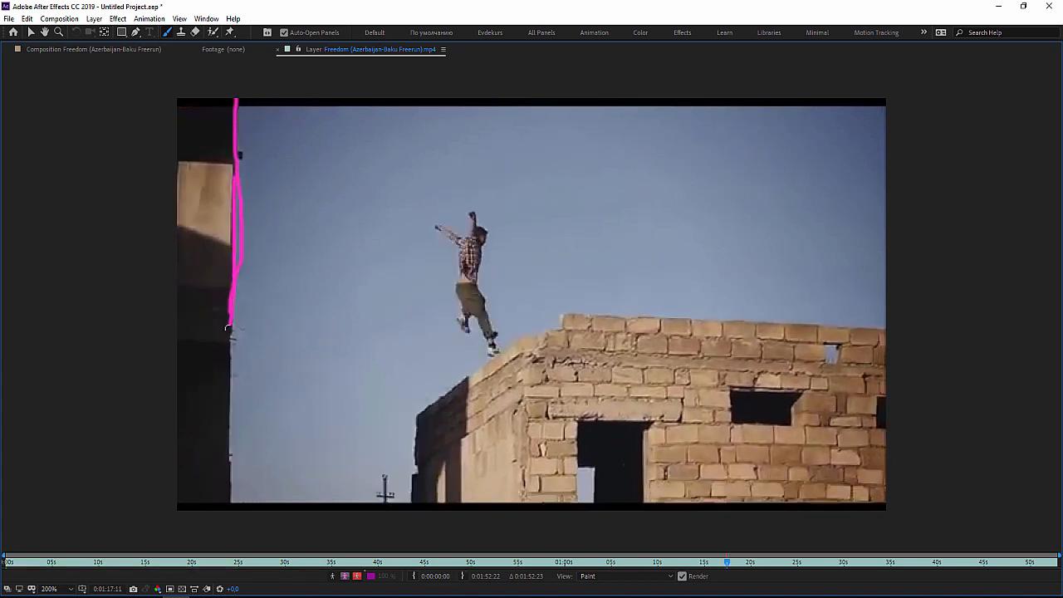
pyautogui.press('pagedown')
pyautogui.moveTo(226, 502); pyautogui.dragTo(228, 279)
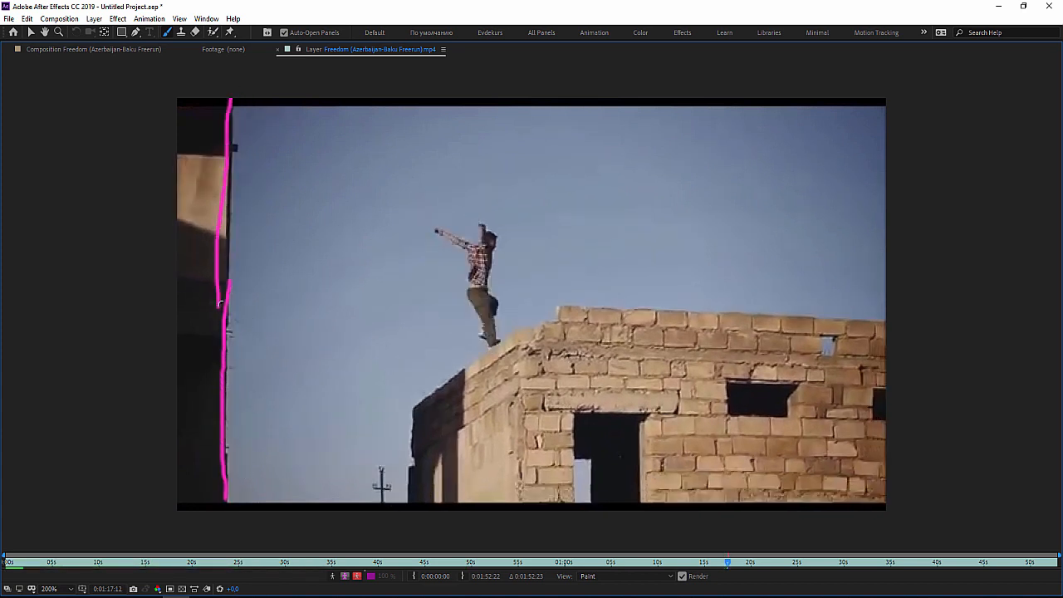
pyautogui.press('pagedown')
pyautogui.moveTo(225, 503); pyautogui.dragTo(227, 329)
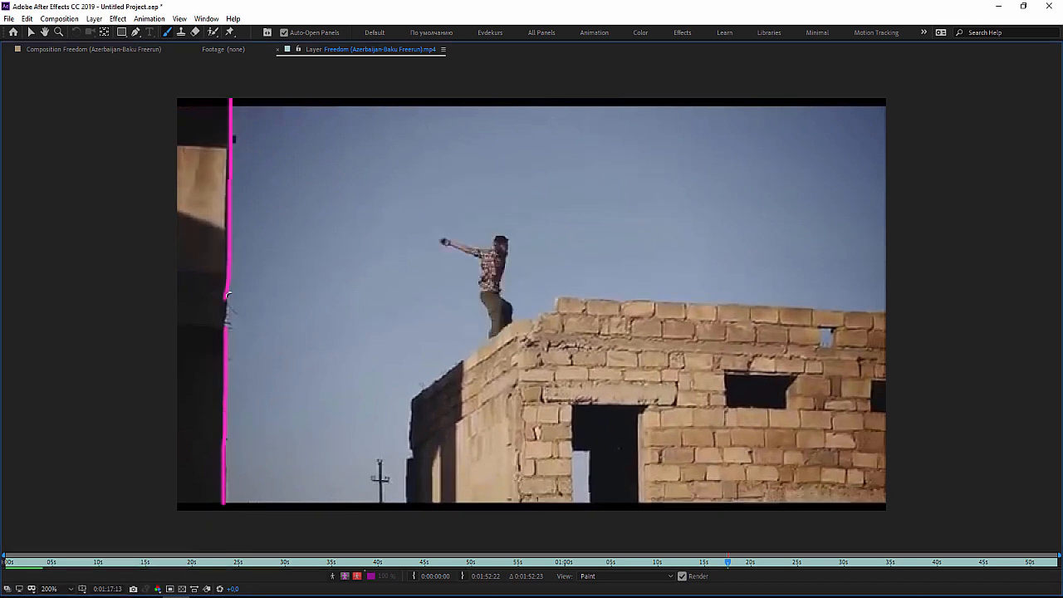
# Step: Continue tracing the receding building edge in pink from frame 0:01:17:14 through 0:01:17:19
pyautogui.press('pagedown')
pyautogui.moveTo(223, 266); pyautogui.dragTo(217, 505)
pyautogui.moveTo(227, 100); pyautogui.dragTo(216, 508)
pyautogui.press('pagedown')
pyautogui.press('pagedown')
pyautogui.press('pagedown')
pyautogui.press('pagedown')
pyautogui.press('pagedown')
pyautogui.moveTo(212, 98)
pyautogui.mouseDown()
pyautogui.moveTo(196, 508)
pyautogui.moveTo(199, 137)
pyautogui.mouseUp()
# Step: Trace the remaining sliver of the dark building's edge in pink through frame 0:01:18:00
pyautogui.press('pagedown')
pyautogui.press('pagedown')
pyautogui.press('pagedown')
pyautogui.moveTo(191, 509); pyautogui.dragTo(203, 269)
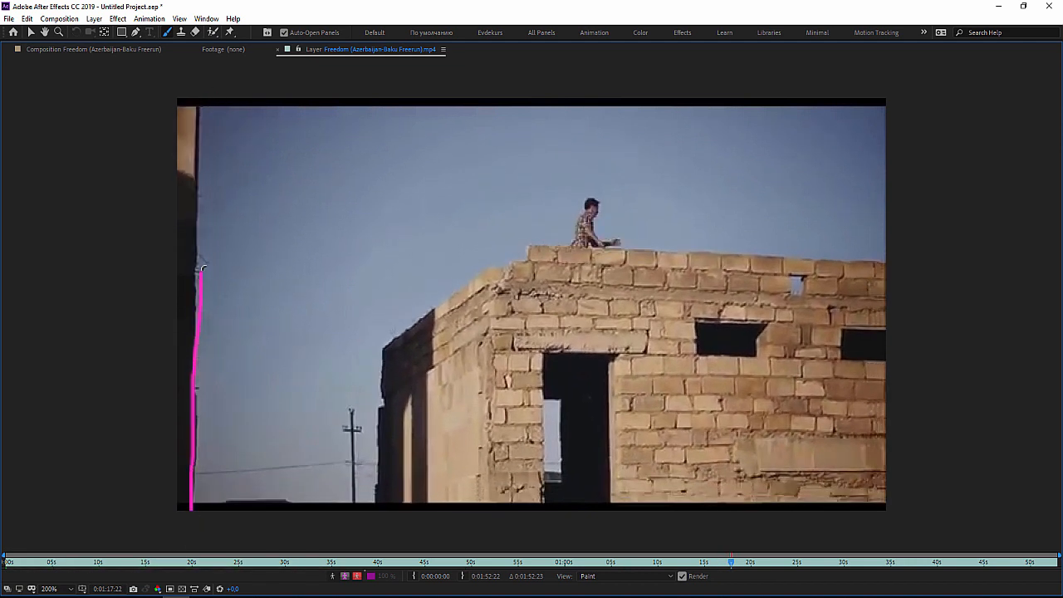
pyautogui.press('pagedown')
pyautogui.moveTo(192, 98); pyautogui.dragTo(192, 144)
pyautogui.moveTo(190, 388); pyautogui.dragTo(178, 506)
pyautogui.press('pagedown')
pyautogui.press('pagedown')
pyautogui.press('pagedown')
pyautogui.press('pageup')
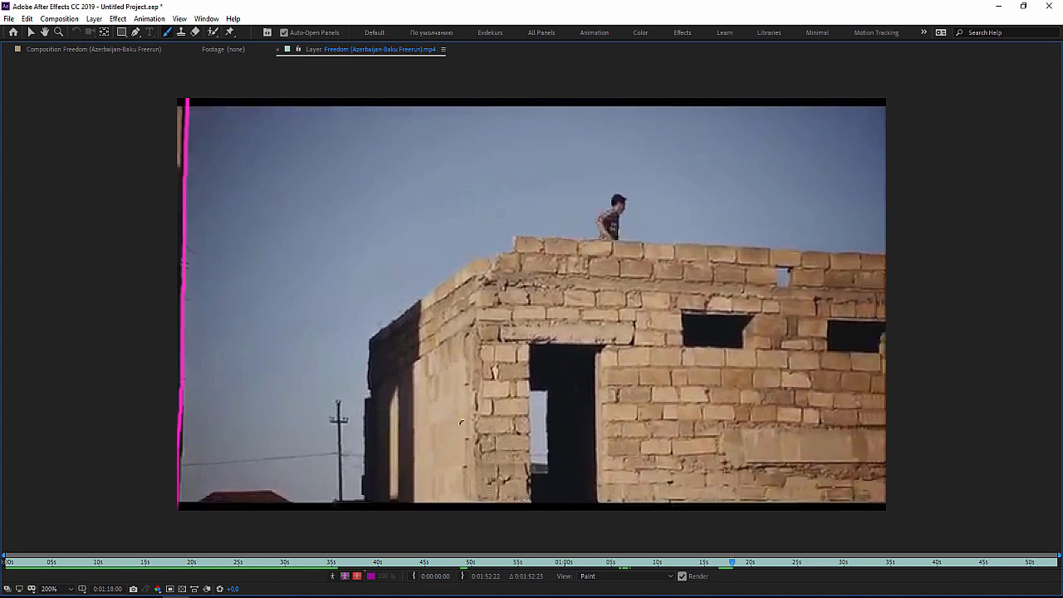
# Step: Restore the full panel layout and review the painted edge line from the start of the work area
pyautogui.press('`')
pyautogui.moveTo(631, 409); pyautogui.dragTo(407, 409)
pyautogui.press('-')
pyautogui.press('pageup')
pyautogui.press('pagedown')
pyautogui.press('pagedown')
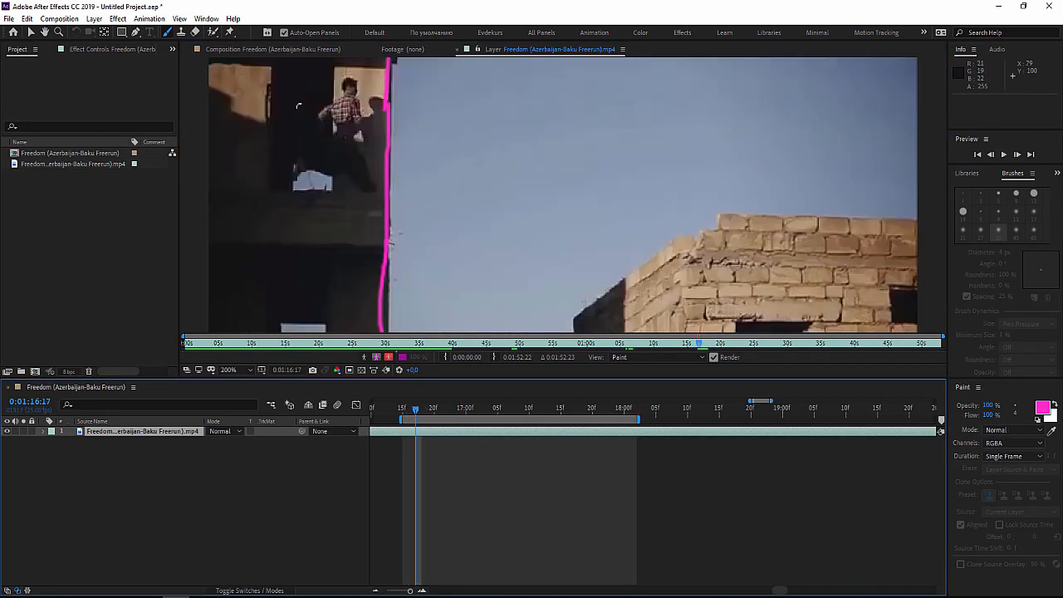
pyautogui.press('space')
pyautogui.doubleClick(454, 184)
# Step: Advance to the airborne jumper, enlarge the view, and paint a pink stroke on him at frame 0:01:17:04
pyautogui.press('pagedown')
pyautogui.press('pagedown')
pyautogui.press('pagedown')
pyautogui.press('pagedown')
pyautogui.press('pagedown')
pyautogui.press('pagedown')
pyautogui.press('pagedown')
pyautogui.press('pagedown')
pyautogui.press('pagedown')
pyautogui.scroll(2, 479, 191)
pyautogui.press('pagedown')
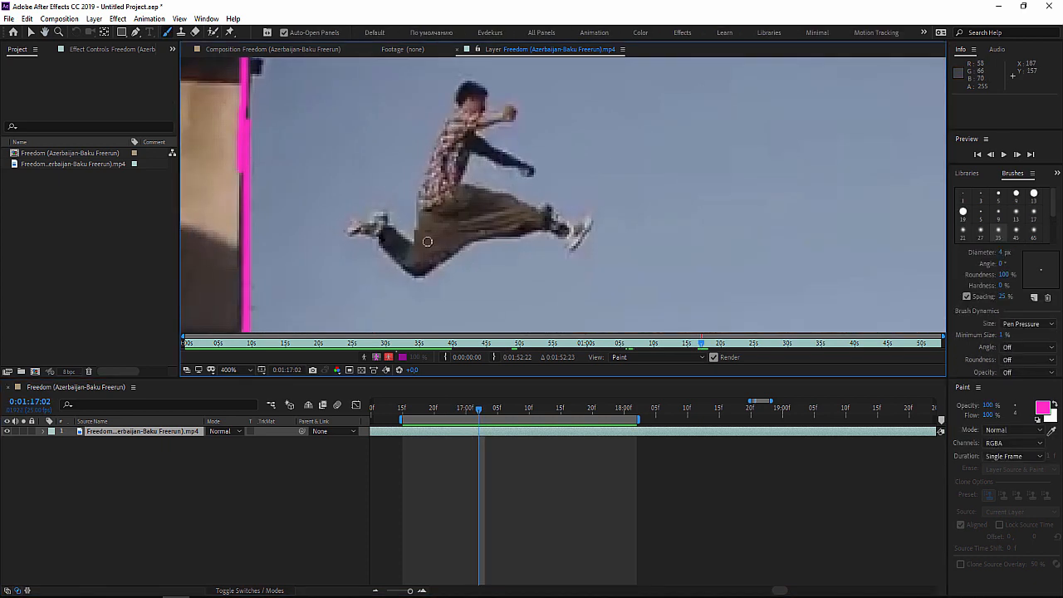
pyautogui.press('pagedown')
pyautogui.press('pagedown')
pyautogui.moveTo(417, 244)
pyautogui.mouseDown()
pyautogui.moveTo(428, 274)
pyautogui.moveTo(464, 296)
pyautogui.moveTo(393, 240)
pyautogui.mouseUp()
# Step: Add pink strokes around the jumper on the frames from 0:01:17:05 onward as he approaches the roof
pyautogui.press('pagedown')
pyautogui.moveTo(376, 212)
pyautogui.mouseDown()
pyautogui.moveTo(430, 194)
pyautogui.moveTo(493, 258)
pyautogui.mouseUp()
pyautogui.press('pagedown')
pyautogui.press('pagedown')
pyautogui.press('pagedown')
pyautogui.press('pagedown')
pyautogui.moveTo(462, 204)
pyautogui.mouseDown()
pyautogui.moveTo(469, 215)
pyautogui.moveTo(373, 241)
pyautogui.mouseUp()
pyautogui.press('pagedown')
pyautogui.press('pagedown')
pyautogui.press('pagedown')
pyautogui.press('pagedown')
# Step: Preview the painted animation in the composition, then return to the footage layer view
pyautogui.press('space')
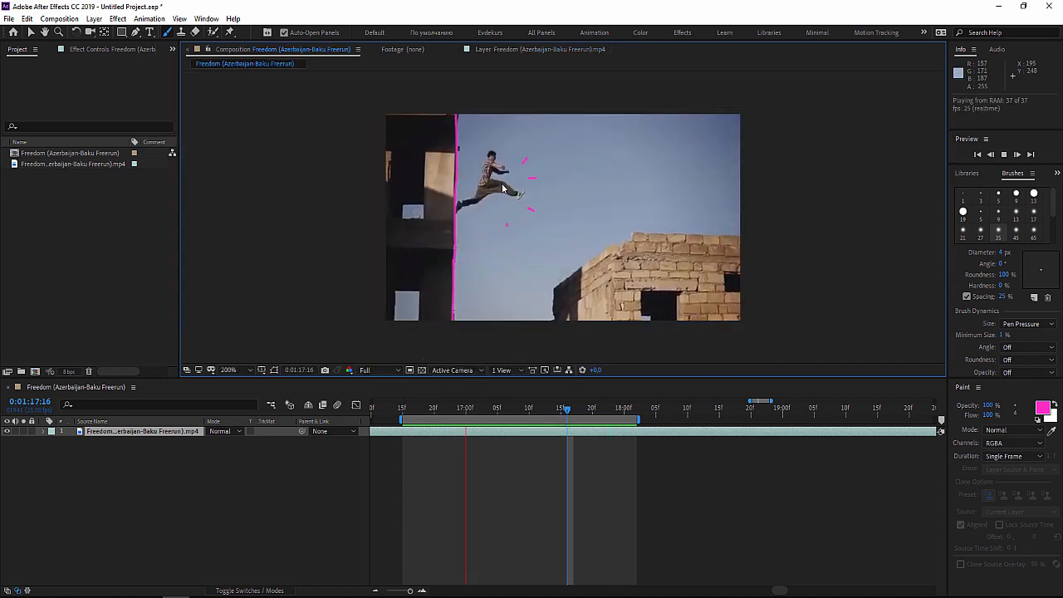
pyautogui.press('space')
pyautogui.click(536, 49)
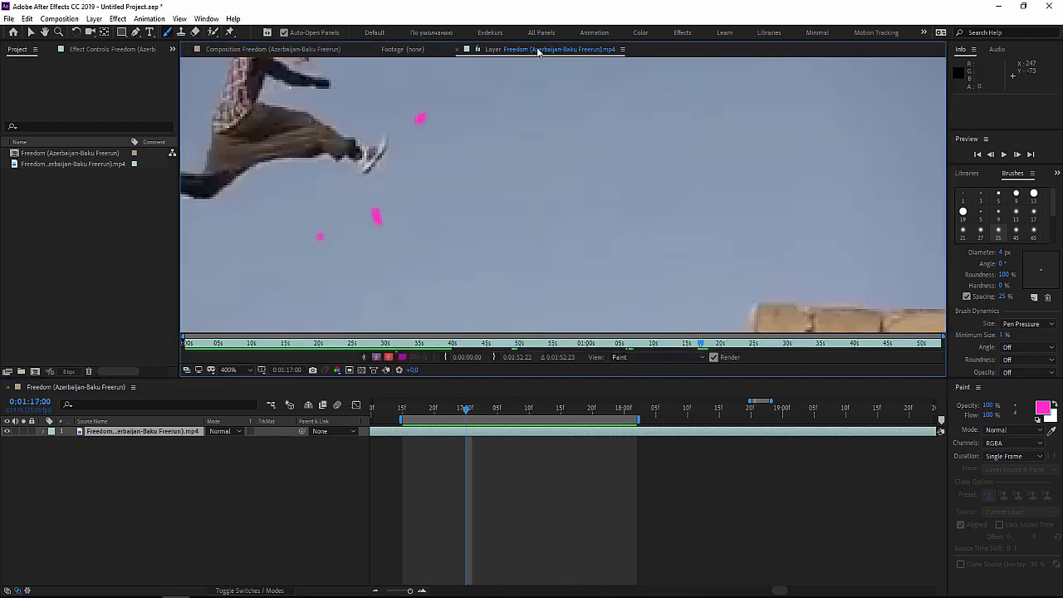
pyautogui.moveTo(544, 235); pyautogui.dragTo(544, 187)
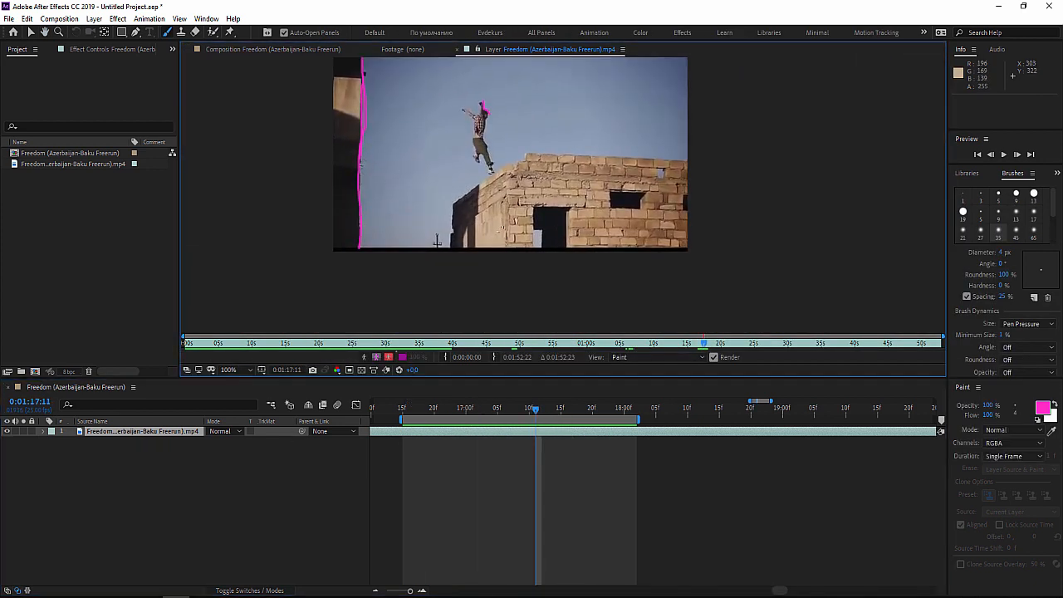
# Step: Change the paint foreground color to white
pyautogui.scroll(1, 544, 187)
pyautogui.click(1041, 407)
pyautogui.moveTo(97, 190); pyautogui.dragTo(207, 222)
pyautogui.click(106, 244)
pyautogui.click(350, 244)
# Step: Enlarge the view of the brick building and outline its dark windows with white brush strokes at frame 0:01:17:11
pyautogui.moveTo(349, 251); pyautogui.dragTo(337, 205)
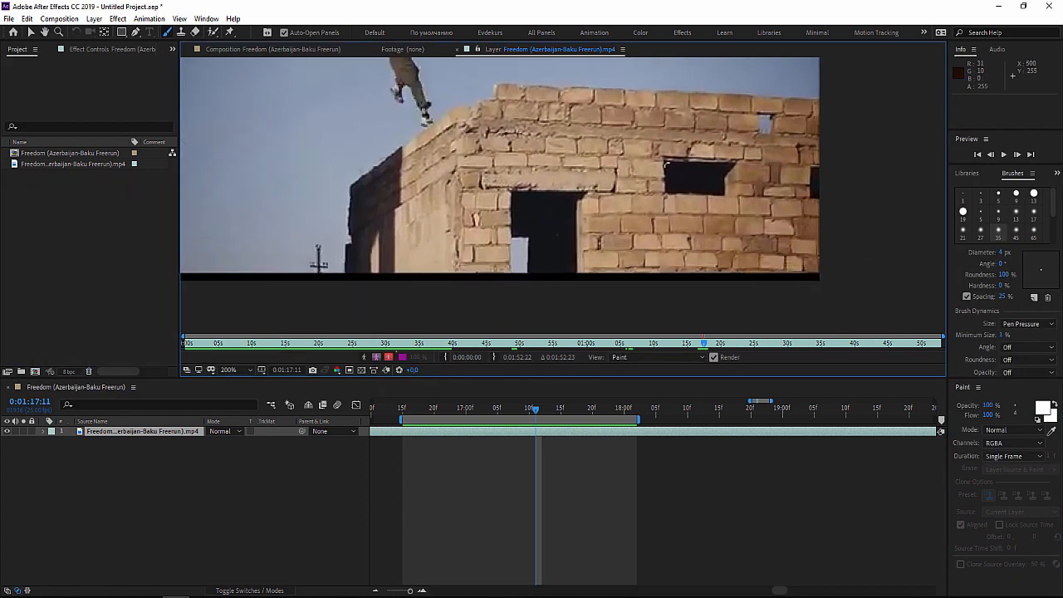
pyautogui.scroll(-1, 667, 163)
pyautogui.scroll(2, 666, 163)
pyautogui.scroll(-1, 667, 163)
pyautogui.press('pageup')
pyautogui.moveTo(821, 187); pyautogui.dragTo(694, 200)
# Step: Outline the building's windows in white on frames 0:01:17:12 and 0:01:17:13
pyautogui.press('pagedown')
pyautogui.press('pagedown')
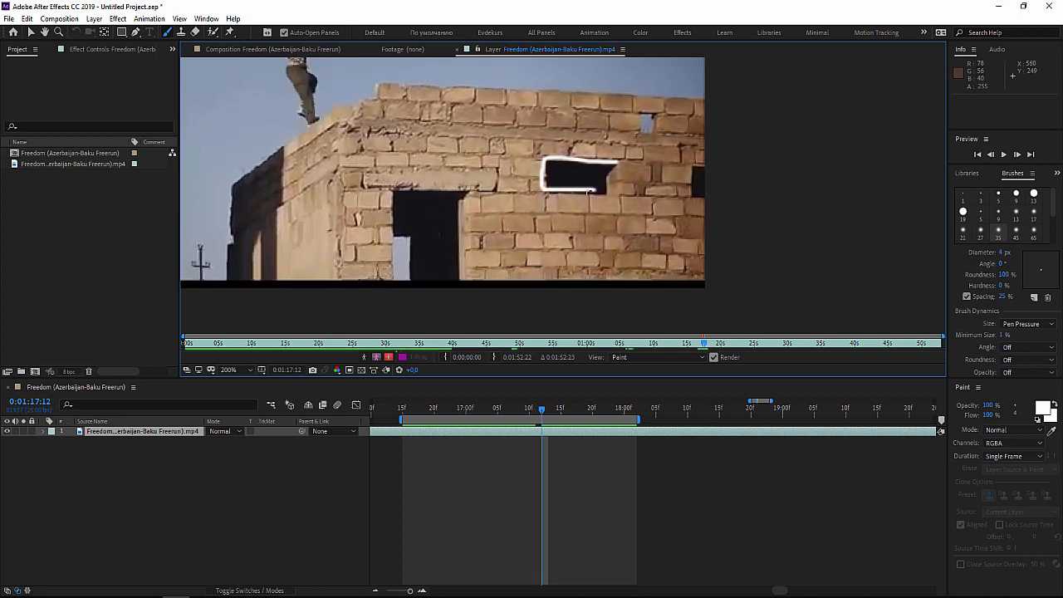
pyautogui.press('pagedown')
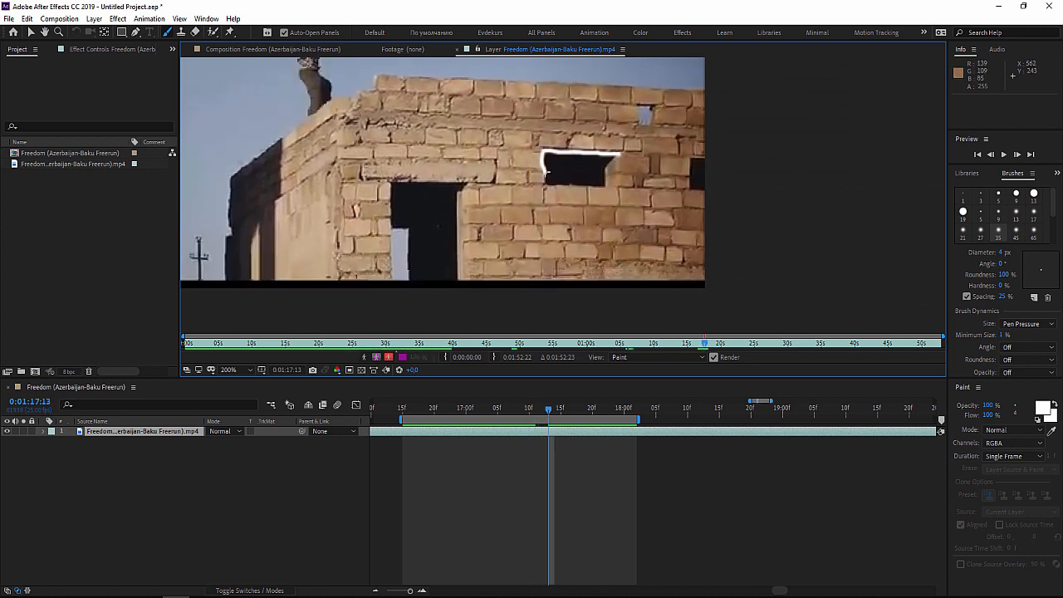
pyautogui.moveTo(543, 168); pyautogui.dragTo(617, 156)
pyautogui.moveTo(704, 155)
pyautogui.mouseDown()
pyautogui.moveTo(723, 195)
pyautogui.moveTo(682, 176)
pyautogui.moveTo(686, 132)
pyautogui.moveTo(677, 164)
pyautogui.mouseUp()
# Step: Repeat the white window outlines frame by frame from 0:01:17:14 through 0:01:18:00
pyautogui.press('pagedown')
pyautogui.press('pagedown')
pyautogui.press('pagedown')
pyautogui.press('pagedown')
pyautogui.press('pagedown')
pyautogui.press('pagedown')
pyautogui.moveTo(706, 126)
pyautogui.mouseDown()
pyautogui.moveTo(670, 154)
pyautogui.moveTo(669, 116)
pyautogui.moveTo(661, 146)
pyautogui.mouseUp()
pyautogui.press('pagedown')
pyautogui.press('pagedown')
pyautogui.press('pagedown')
pyautogui.press('pagedown')
pyautogui.moveTo(704, 107)
pyautogui.mouseDown()
pyautogui.moveTo(658, 136)
pyautogui.moveTo(655, 105)
pyautogui.mouseUp()
pyautogui.press('pagedown')
pyautogui.moveTo(706, 96)
pyautogui.mouseDown()
pyautogui.moveTo(645, 133)
pyautogui.moveTo(686, 101)
pyautogui.mouseUp()
pyautogui.press('pagedown')
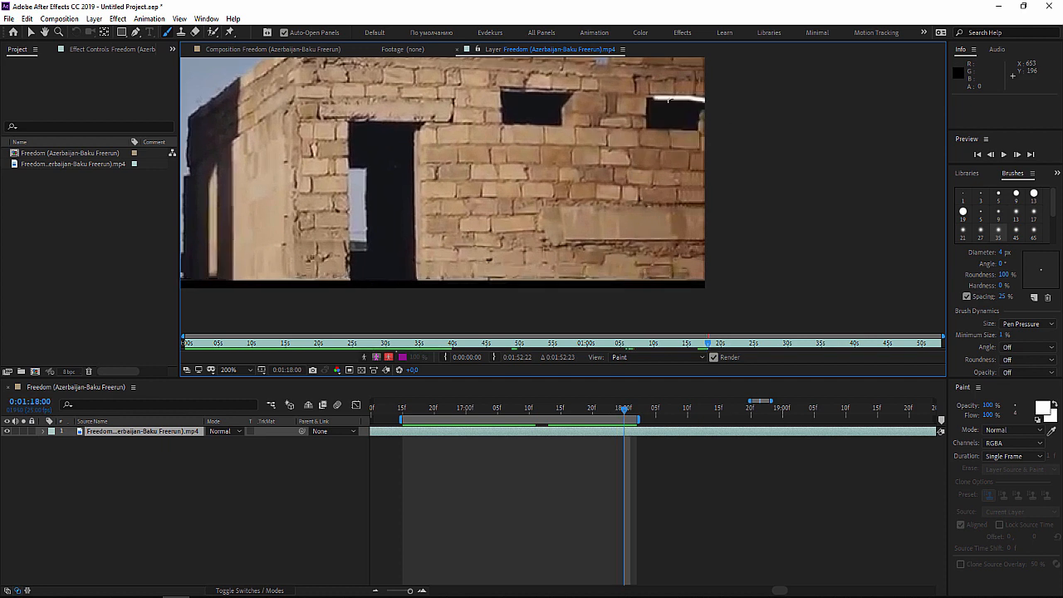
# Step: Go back to frame 0:01:17:12, enlarge the view, and continue adding single-frame brush strokes on the frames from there onward
pyautogui.press('pageup')
pyautogui.press('pageup')
pyautogui.press('pageup')
pyautogui.press('pageup')
pyautogui.press('pageup')
pyautogui.press('pageup')
pyautogui.press('pageup')
pyautogui.press('pageup')
pyautogui.press('pageup')
pyautogui.press('pageup')
pyautogui.press('pageup')
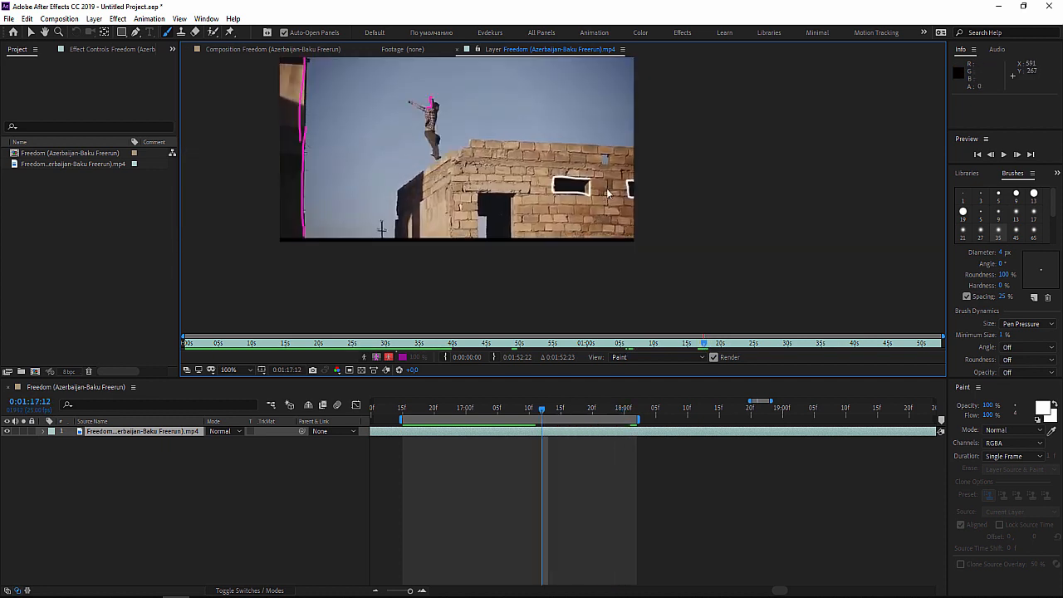
pyautogui.scroll(2, 596, 180)
pyautogui.moveTo(452, 131)
pyautogui.mouseDown()
pyautogui.moveTo(481, 206)
pyautogui.moveTo(599, 135)
pyautogui.moveTo(455, 134)
pyautogui.moveTo(501, 189)
pyautogui.moveTo(504, 123)
pyautogui.moveTo(451, 120)
pyautogui.moveTo(600, 137)
pyautogui.moveTo(440, 104)
pyautogui.moveTo(589, 170)
pyautogui.moveTo(434, 83)
pyautogui.moveTo(581, 143)
pyautogui.moveTo(428, 77)
pyautogui.mouseUp()
pyautogui.press('pagedown')
pyautogui.press('pagedown')
pyautogui.press('pagedown')
pyautogui.press('pagedown')
pyautogui.press('pagedown')
pyautogui.moveTo(424, 139)
pyautogui.mouseDown()
pyautogui.moveTo(432, 214)
pyautogui.moveTo(422, 137)
pyautogui.moveTo(573, 196)
pyautogui.moveTo(419, 133)
pyautogui.moveTo(555, 197)
pyautogui.moveTo(416, 137)
pyautogui.moveTo(536, 178)
pyautogui.moveTo(427, 150)
pyautogui.mouseUp()
pyautogui.press('pagedown')
pyautogui.press('pagedown')
pyautogui.press('pagedown')
pyautogui.press('pagedown')
pyautogui.moveTo(386, 101)
pyautogui.mouseDown()
pyautogui.moveTo(535, 181)
pyautogui.moveTo(390, 112)
pyautogui.moveTo(380, 175)
pyautogui.moveTo(519, 94)
pyautogui.moveTo(370, 93)
pyautogui.mouseUp()
# Step: Play back the white window outlines in the composition, then reopen the footage layer view
pyautogui.press('pagedown')
pyautogui.press('pagedown')
pyautogui.press('space')
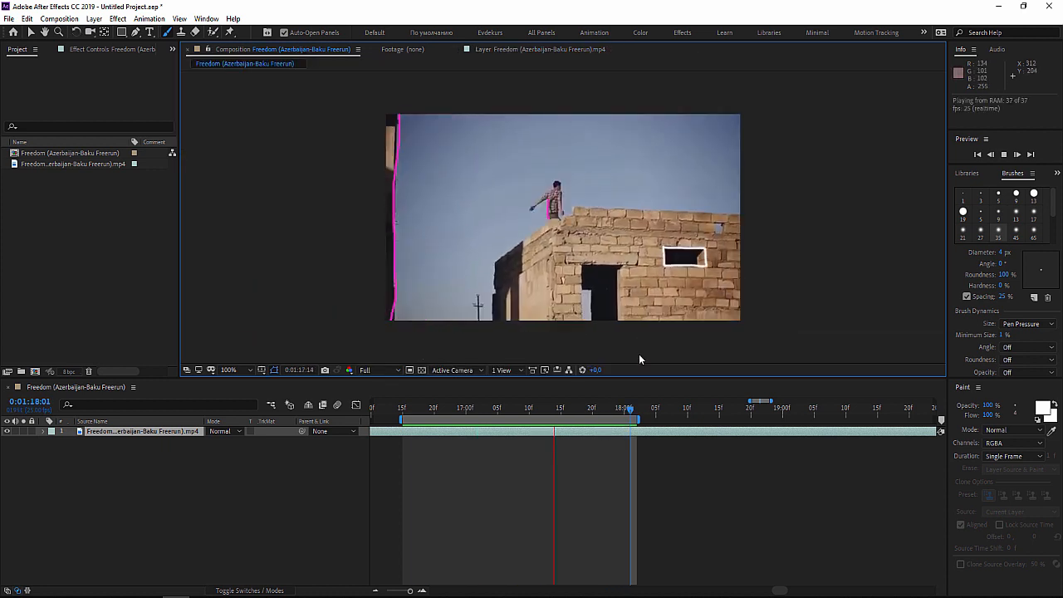
pyautogui.press('space')
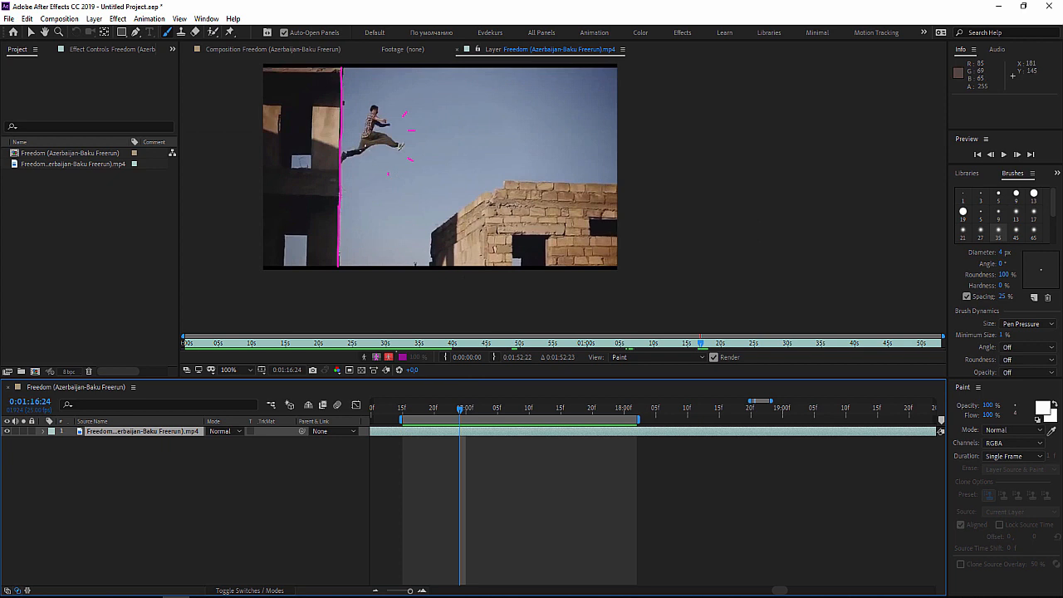
# Step: Go to frame 0:01:17:11, enlarge the brick building, and trace its outer edge on the shaded side in white
pyautogui.press('pagedown')
pyautogui.press('pagedown')
pyautogui.press('pagedown')
pyautogui.press('pagedown')
pyautogui.press('pagedown')
pyautogui.press('pagedown')
pyautogui.press('pagedown')
pyautogui.press('pagedown')
pyautogui.press('pageup')
pyautogui.press('pageup')
pyautogui.scroll(-1, 561, 286)
pyautogui.press('pagedown')
pyautogui.press('pagedown')
pyautogui.press('pagedown')
pyautogui.press('pagedown')
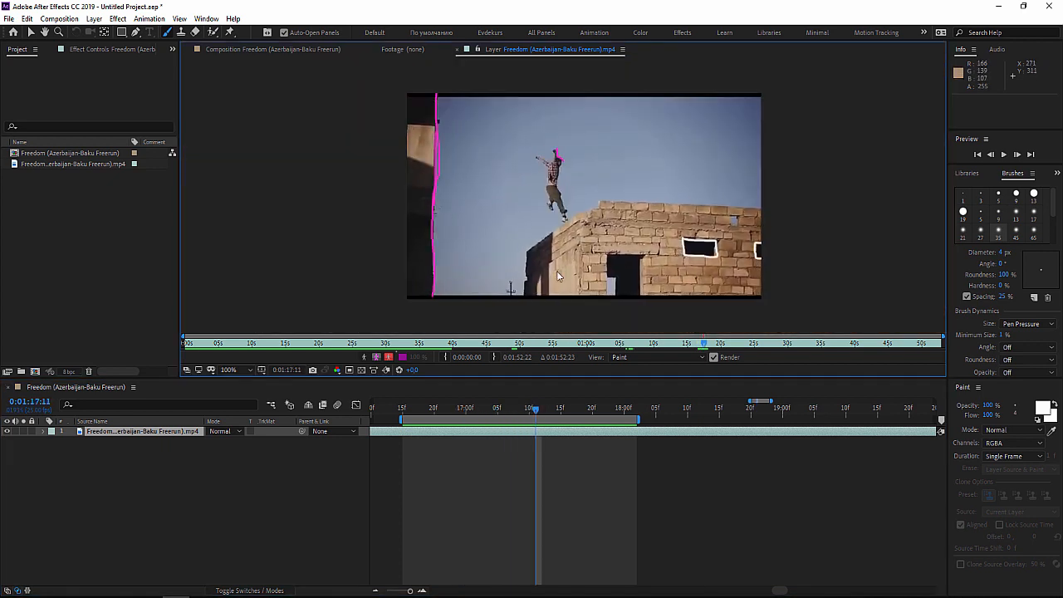
pyautogui.press('pageup')
pyautogui.press('pagedown')
pyautogui.scroll(1, 562, 286)
pyautogui.press('space')
pyautogui.moveTo(562, 287); pyautogui.dragTo(528, 191)
pyautogui.moveTo(448, 268); pyautogui.dragTo(448, 278)
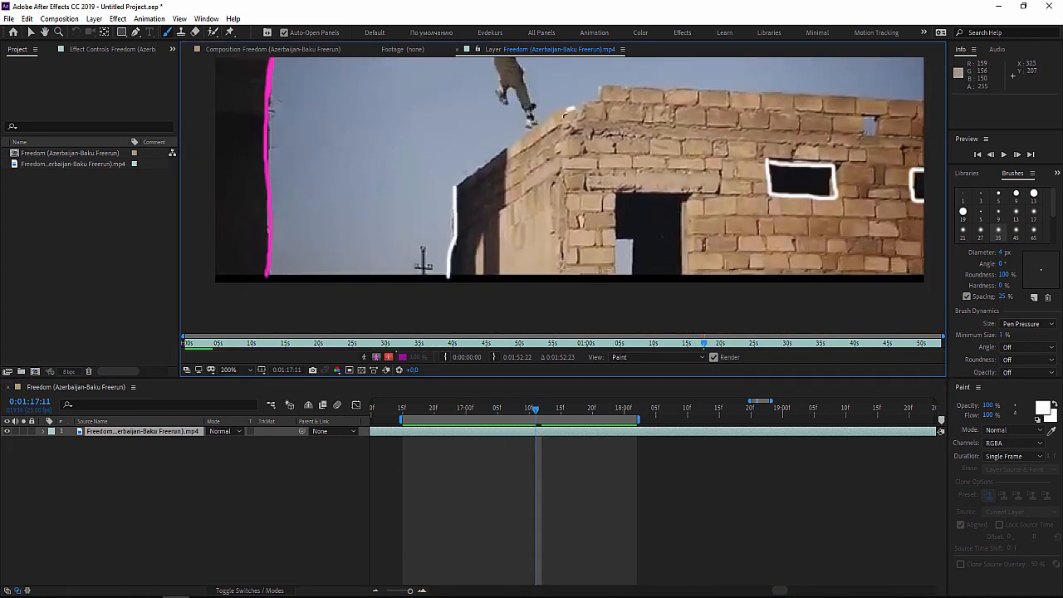
# Step: Trace the brick building's roofline with white strokes at frame 0:01:17:11
pyautogui.press('space')
pyautogui.moveTo(613, 99)
pyautogui.mouseDown()
pyautogui.moveTo(524, 170)
pyautogui.moveTo(532, 154)
pyautogui.mouseUp()
pyautogui.moveTo(836, 173); pyautogui.dragTo(543, 160)
pyautogui.scroll(-2, 543, 160)
pyautogui.scroll(2, 556, 215)
# Step: Trace the building's shaded side edge and roofline in white at frame 0:01:17:12
pyautogui.press('pagedown')
pyautogui.moveTo(392, 193); pyautogui.dragTo(382, 290)
pyautogui.moveTo(514, 114)
pyautogui.mouseDown()
pyautogui.moveTo(536, 93)
pyautogui.moveTo(612, 97)
pyautogui.mouseUp()
# Step: Trace the building's roofline and shaded side edge in white at frame 0:01:17:13
pyautogui.press('pagedown')
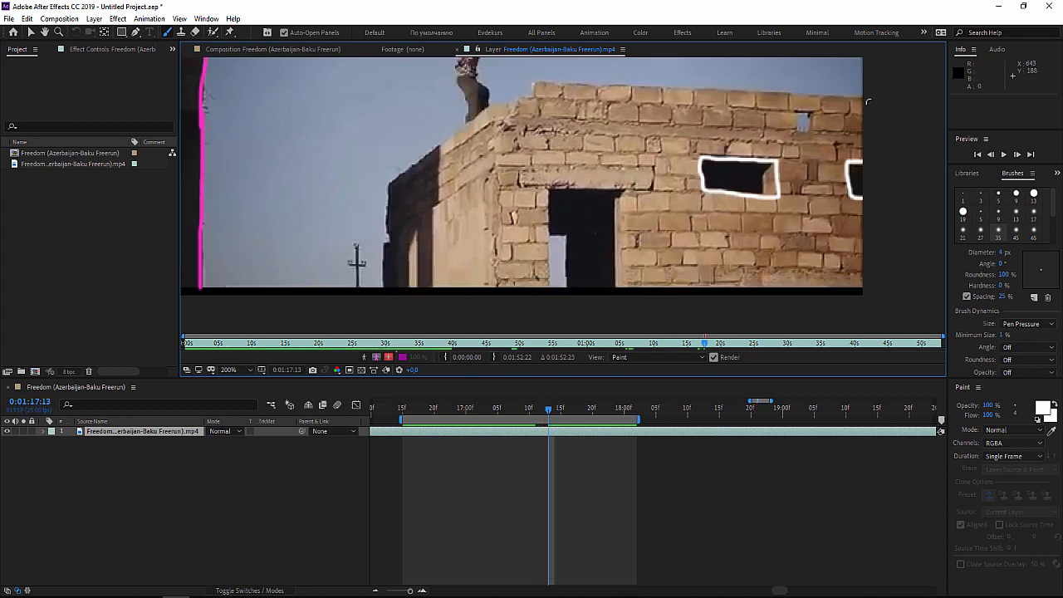
pyautogui.moveTo(496, 108); pyautogui.dragTo(468, 123)
pyautogui.moveTo(390, 187); pyautogui.dragTo(387, 291)
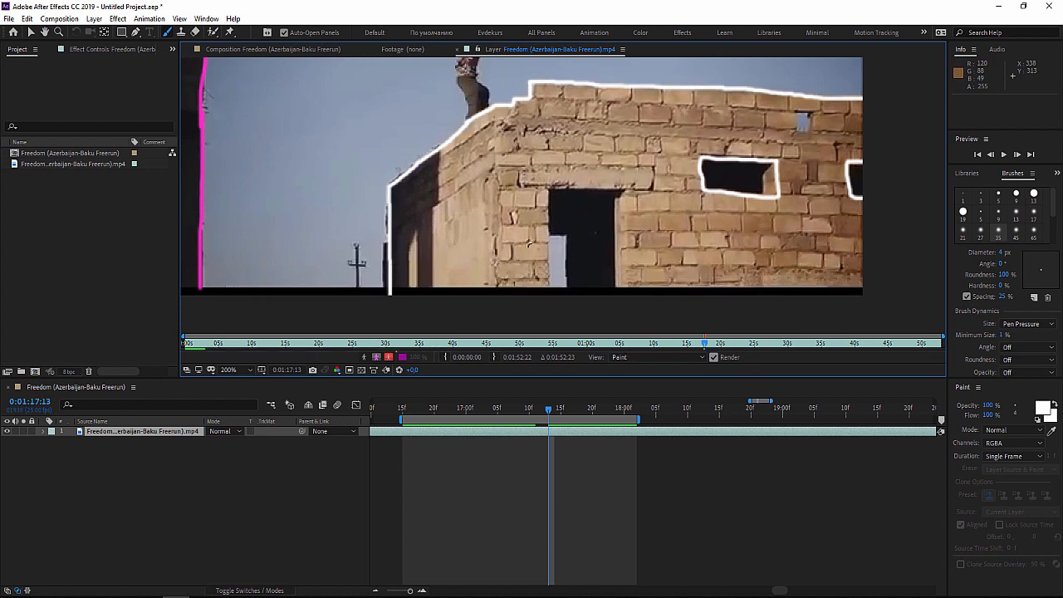
# Step: Preview the new building outline in the composition, then return to the footage layer view
pyautogui.press('pageup')
pyautogui.press('pageup')
pyautogui.click(263, 48)
pyautogui.press('space')
pyautogui.press('space')
pyautogui.click(540, 49)
# Step: Advance to frame 0:01:17:14 and trace the building's roofline with white strokes
pyautogui.press('pagedown')
pyautogui.press('pagedown')
pyautogui.press('pagedown')
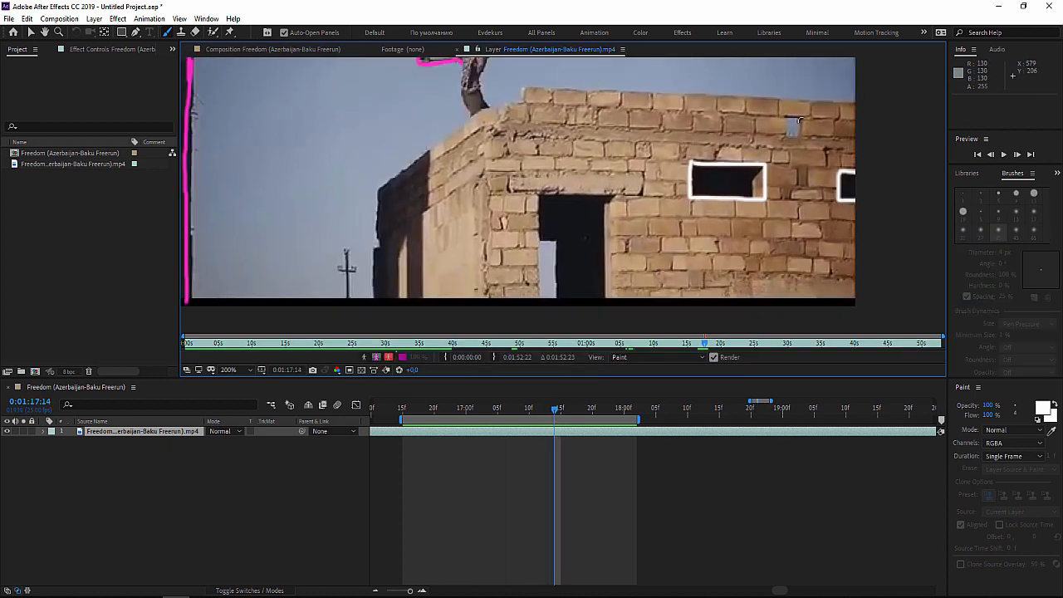
pyautogui.moveTo(865, 109); pyautogui.dragTo(817, 151)
pyautogui.moveTo(806, 142); pyautogui.dragTo(768, 144)
pyautogui.moveTo(565, 132); pyautogui.dragTo(472, 146)
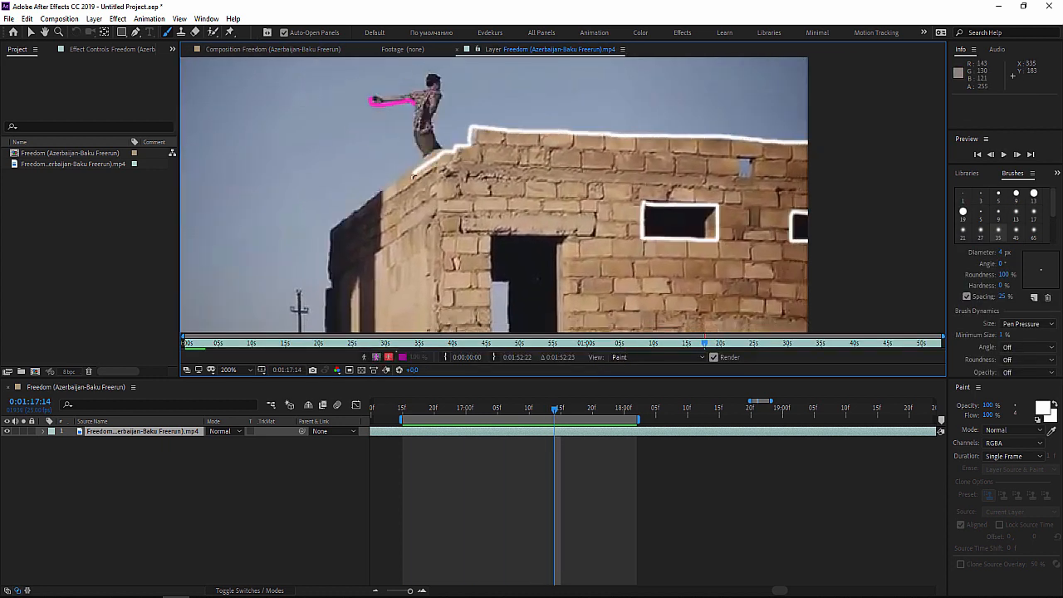
# Step: Trace the roofline and shaded side edge of the building in white at frame 0:01:17:15
pyautogui.press('pagedown')
pyautogui.moveTo(812, 139); pyautogui.dragTo(632, 141)
pyautogui.moveTo(450, 151)
pyautogui.mouseDown()
pyautogui.moveTo(330, 231)
pyautogui.moveTo(411, 164)
pyautogui.mouseUp()
pyautogui.moveTo(373, 157); pyautogui.dragTo(363, 277)
pyautogui.moveTo(558, 180); pyautogui.dragTo(519, 251)
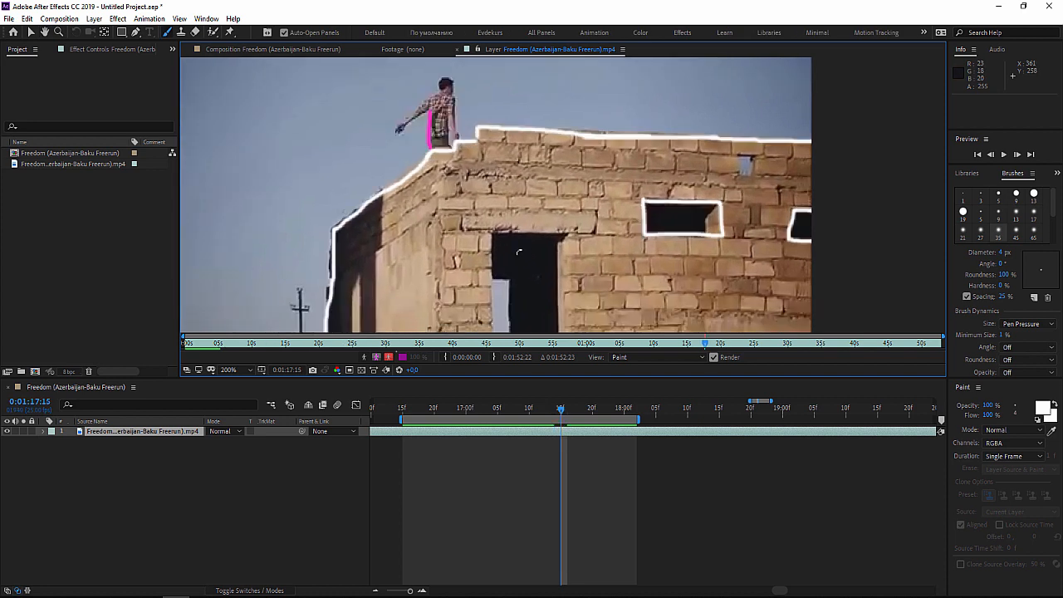
# Step: Draw the white building outline along the roof and side edge at frame 0:01:17:16
pyautogui.press('pagedown')
pyautogui.moveTo(812, 133); pyautogui.dragTo(784, 133)
pyautogui.moveTo(457, 140); pyautogui.dragTo(421, 154)
pyautogui.moveTo(329, 228)
pyautogui.mouseDown()
pyautogui.moveTo(427, 152)
pyautogui.moveTo(469, 76)
pyautogui.mouseUp()
pyautogui.moveTo(371, 142); pyautogui.dragTo(367, 262)
pyautogui.moveTo(584, 176)
pyautogui.mouseDown()
pyautogui.moveTo(515, 284)
pyautogui.moveTo(563, 223)
pyautogui.moveTo(577, 180)
pyautogui.mouseUp()
# Step: Draw the white building outline along the side edge and roof at frame 0:01:17:17
pyautogui.press('pagedown')
pyautogui.moveTo(363, 145); pyautogui.dragTo(357, 279)
pyautogui.moveTo(459, 79); pyautogui.dragTo(438, 136)
pyautogui.moveTo(370, 182); pyautogui.dragTo(343, 201)
pyautogui.moveTo(448, 121); pyautogui.dragTo(484, 101)
pyautogui.moveTo(485, 101)
pyautogui.mouseDown()
pyautogui.moveTo(316, 133)
pyautogui.moveTo(634, 146)
pyautogui.moveTo(789, 126)
pyautogui.mouseUp()
# Step: Outline the building's roof and shaded side edge in white at frame 0:01:17:18
pyautogui.press('pagedown')
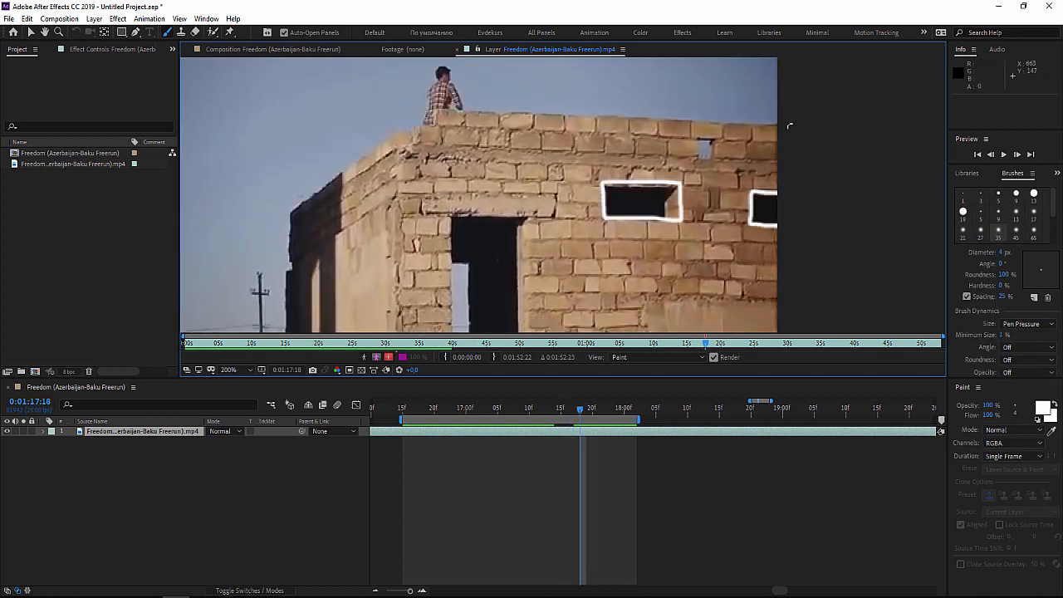
pyautogui.moveTo(696, 124)
pyautogui.mouseDown()
pyautogui.moveTo(438, 115)
pyautogui.moveTo(390, 143)
pyautogui.mouseUp()
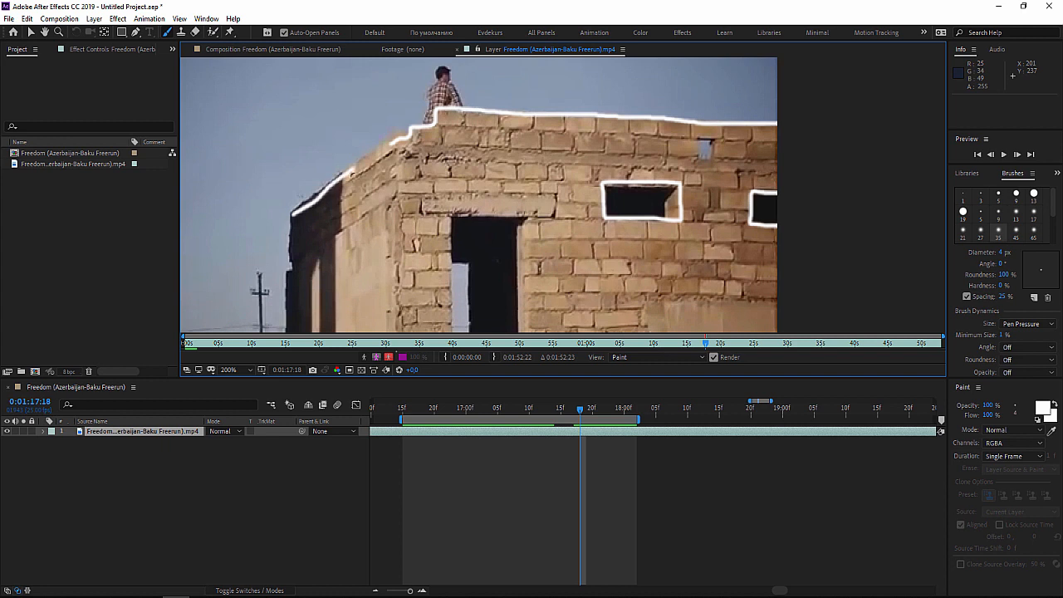
pyautogui.moveTo(352, 175); pyautogui.dragTo(390, 143)
pyautogui.moveTo(352, 175); pyautogui.dragTo(455, 72)
pyautogui.moveTo(392, 111); pyautogui.dragTo(390, 254)
pyautogui.moveTo(431, 133)
pyautogui.mouseDown()
pyautogui.moveTo(336, 288)
pyautogui.moveTo(388, 170)
pyautogui.moveTo(345, 306)
pyautogui.mouseUp()
# Step: Outline the building's side edge and roof in white at frame 0:01:17:19
pyautogui.press('pagedown')
pyautogui.moveTo(349, 146); pyautogui.dragTo(313, 190)
pyautogui.moveTo(312, 189)
pyautogui.mouseDown()
pyautogui.moveTo(440, 112)
pyautogui.moveTo(331, 151)
pyautogui.mouseUp()
pyautogui.moveTo(333, 160)
pyautogui.mouseDown()
pyautogui.moveTo(342, 151)
pyautogui.moveTo(574, 157)
pyautogui.moveTo(683, 171)
pyautogui.mouseUp()
# Step: Trace the white outline of the building's roof and side edge at frame 0:01:17:20
pyautogui.press('pagedown')
pyautogui.moveTo(517, 244); pyautogui.dragTo(667, 201)
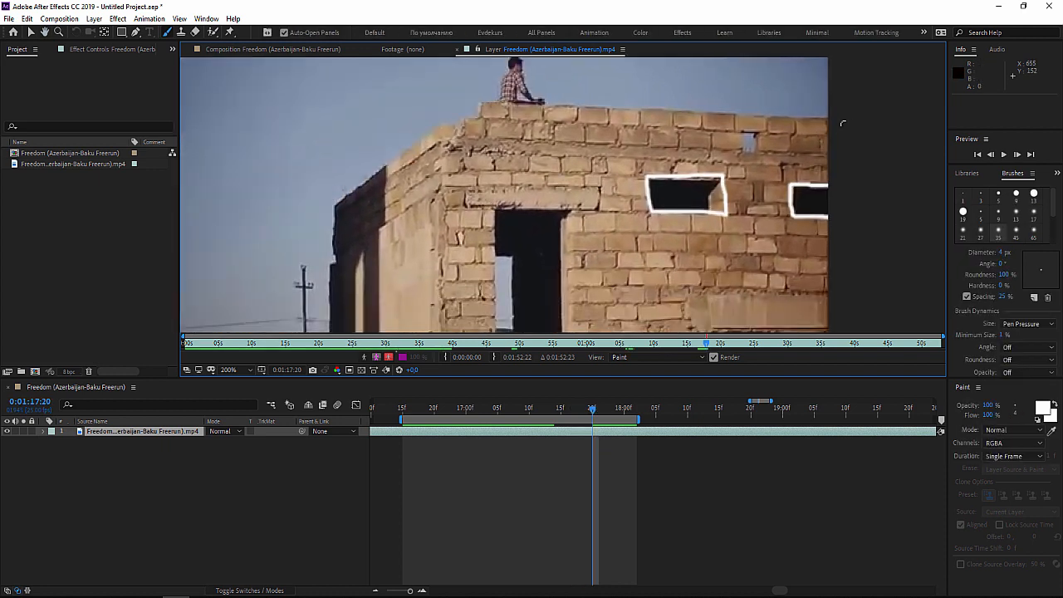
pyautogui.moveTo(658, 114); pyautogui.dragTo(480, 108)
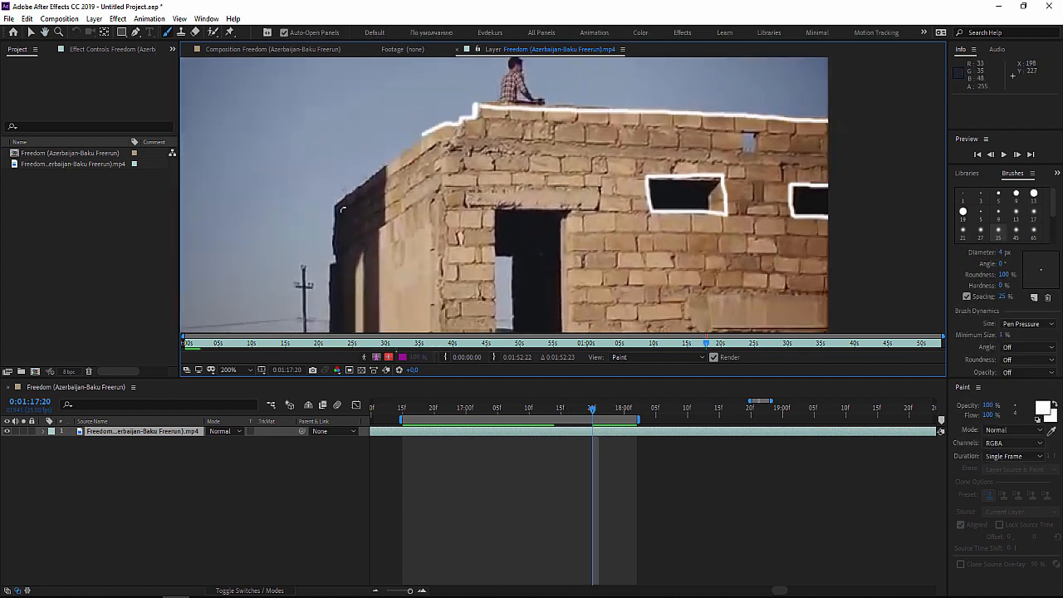
pyautogui.moveTo(406, 156); pyautogui.dragTo(422, 135)
pyautogui.moveTo(399, 223); pyautogui.dragTo(425, 156)
pyautogui.moveTo(362, 136); pyautogui.dragTo(355, 283)
pyautogui.moveTo(407, 190)
pyautogui.mouseDown()
pyautogui.moveTo(270, 320)
pyautogui.moveTo(390, 208)
pyautogui.mouseUp()
# Step: Trace the white outline of the building's side edge and roof at frame 0:01:17:21
pyautogui.press('pagedown')
pyautogui.moveTo(347, 138); pyautogui.dragTo(342, 295)
pyautogui.moveTo(391, 221); pyautogui.dragTo(322, 294)
pyautogui.moveTo(279, 211); pyautogui.dragTo(317, 187)
pyautogui.moveTo(403, 126); pyautogui.dragTo(776, 130)
# Step: Trace the building's side edge and roofline in white on frames 0:01:17:22 and 0:01:17:23
pyautogui.press('pagedown')
pyautogui.press(',')
pyautogui.moveTo(418, 234); pyautogui.dragTo(413, 281)
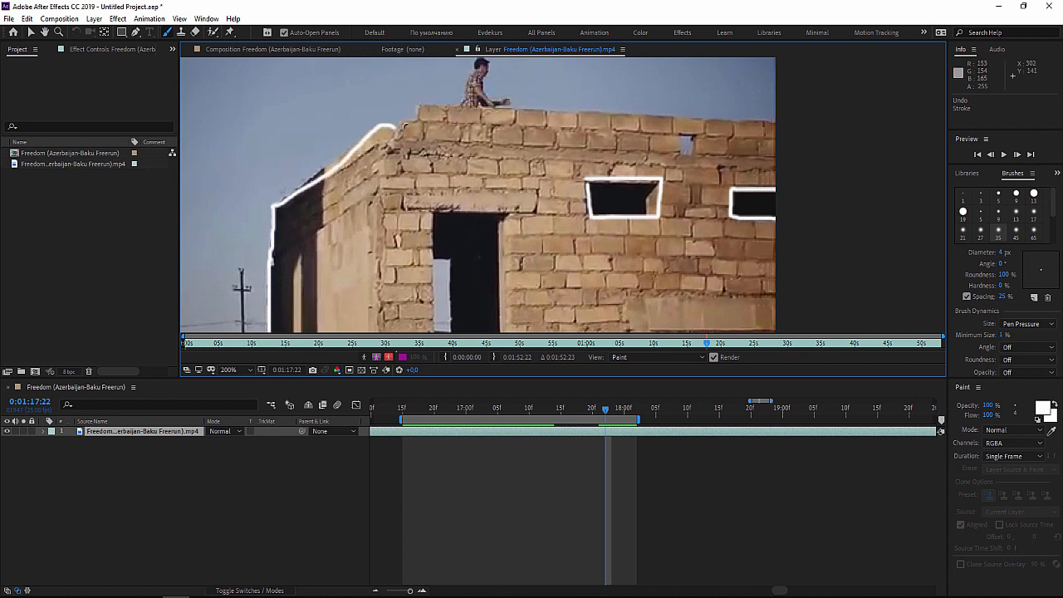
pyautogui.moveTo(663, 119); pyautogui.dragTo(786, 130)
pyautogui.press('pagedown')
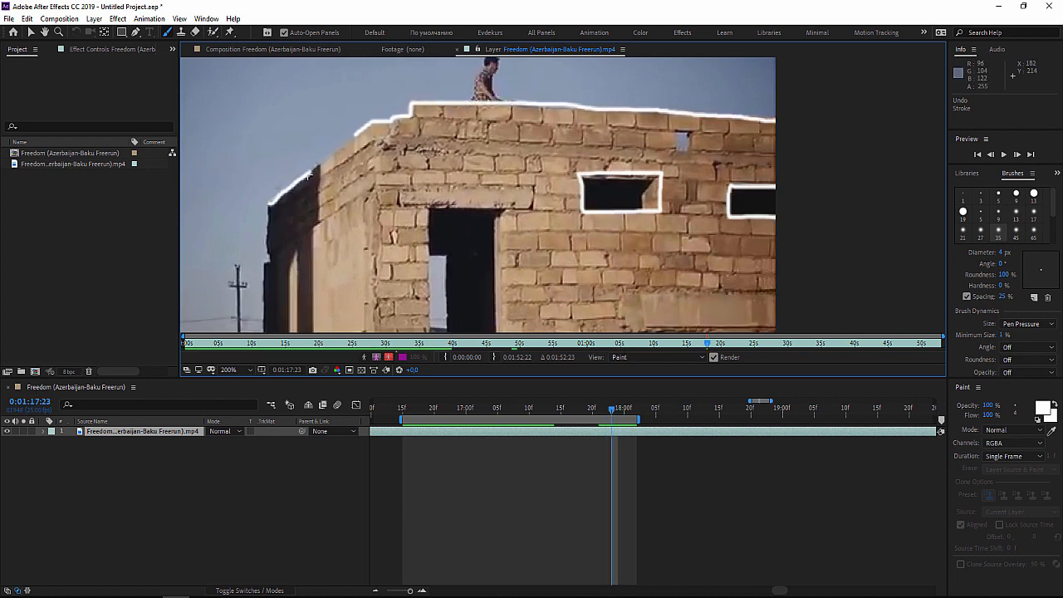
pyautogui.moveTo(308, 175); pyautogui.dragTo(344, 135)
# Step: Trace the building's full roofline and shaded side edge in white at frame 0:01:17:24
pyautogui.press('pagedown')
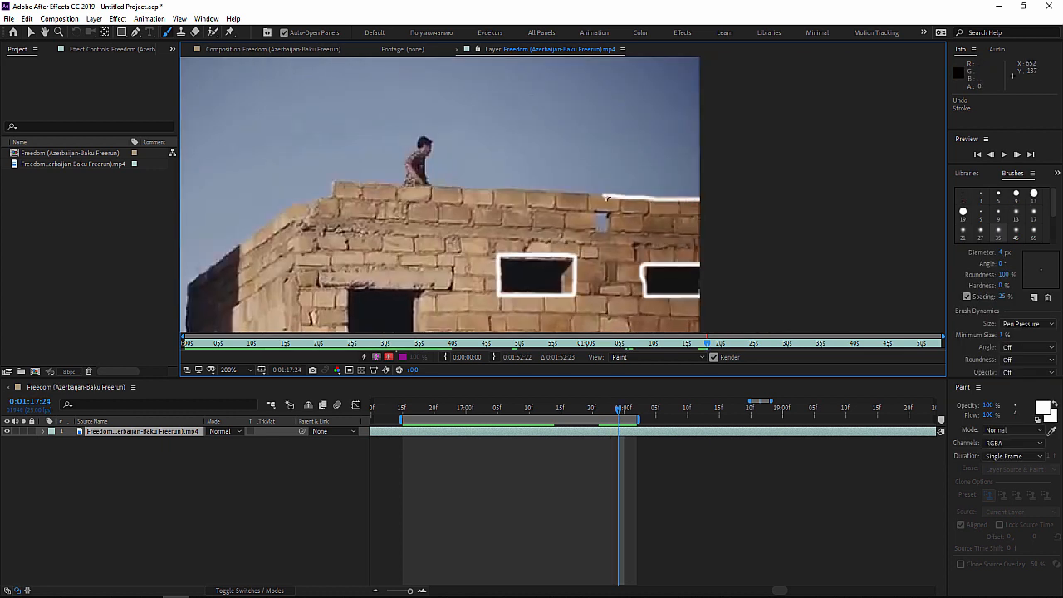
pyautogui.moveTo(444, 191); pyautogui.dragTo(337, 182)
pyautogui.moveTo(322, 233); pyautogui.dragTo(468, 187)
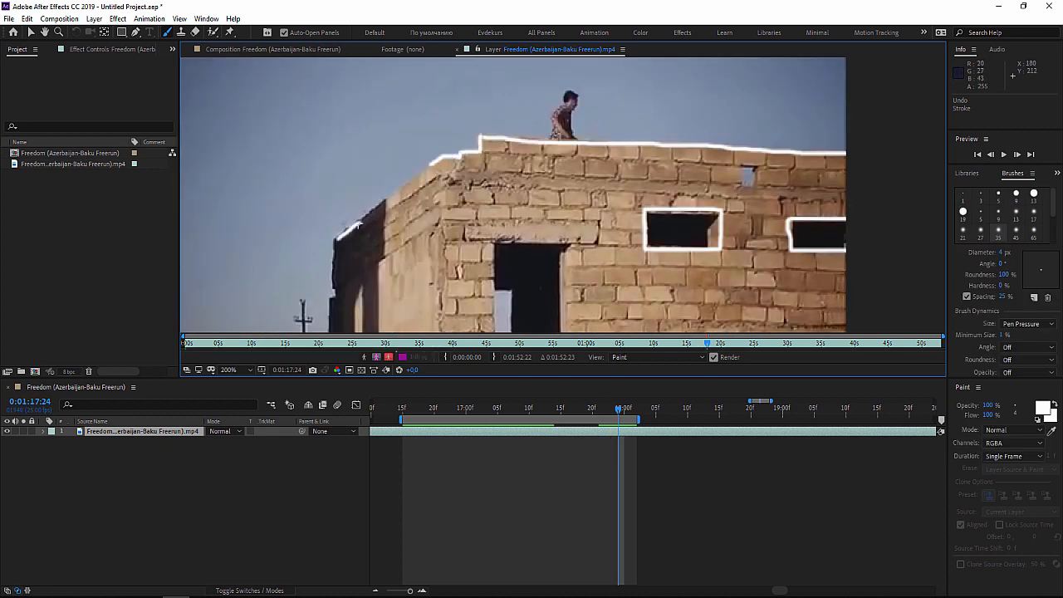
pyautogui.moveTo(359, 225); pyautogui.dragTo(431, 164)
pyautogui.moveTo(430, 163); pyautogui.dragTo(507, 65)
pyautogui.moveTo(416, 139); pyautogui.dragTo(404, 279)
pyautogui.moveTo(848, 137); pyautogui.dragTo(675, 281)
# Step: Trace the building's roofline in white at frame 0:01:18:00 and preview the animation in the composition
pyautogui.press('pagedown')
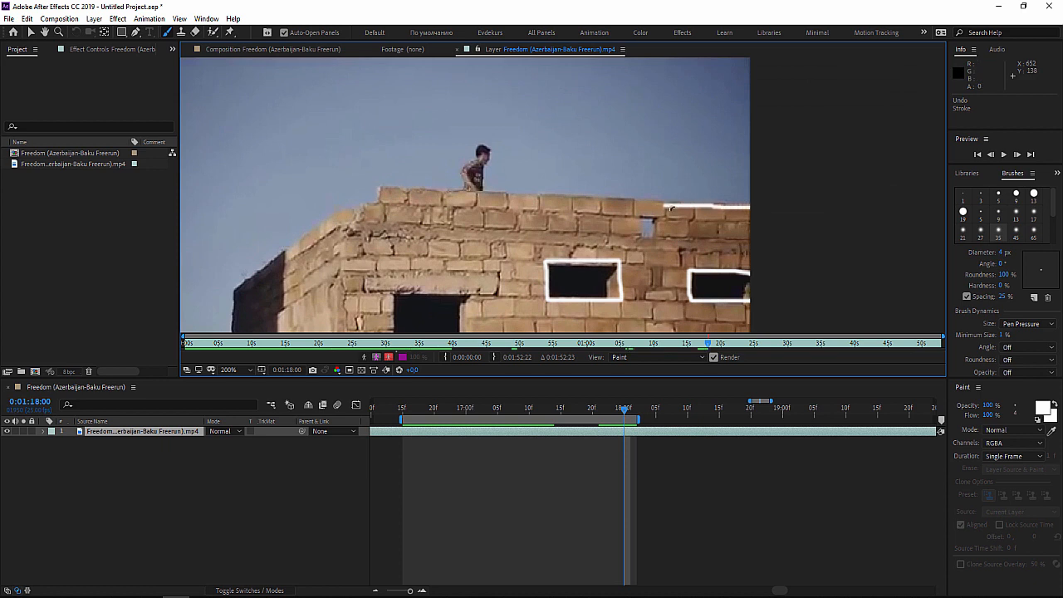
pyautogui.moveTo(338, 214)
pyautogui.mouseDown()
pyautogui.moveTo(536, 119)
pyautogui.moveTo(430, 192)
pyautogui.mouseUp()
pyautogui.moveTo(445, 195); pyautogui.dragTo(465, 138)
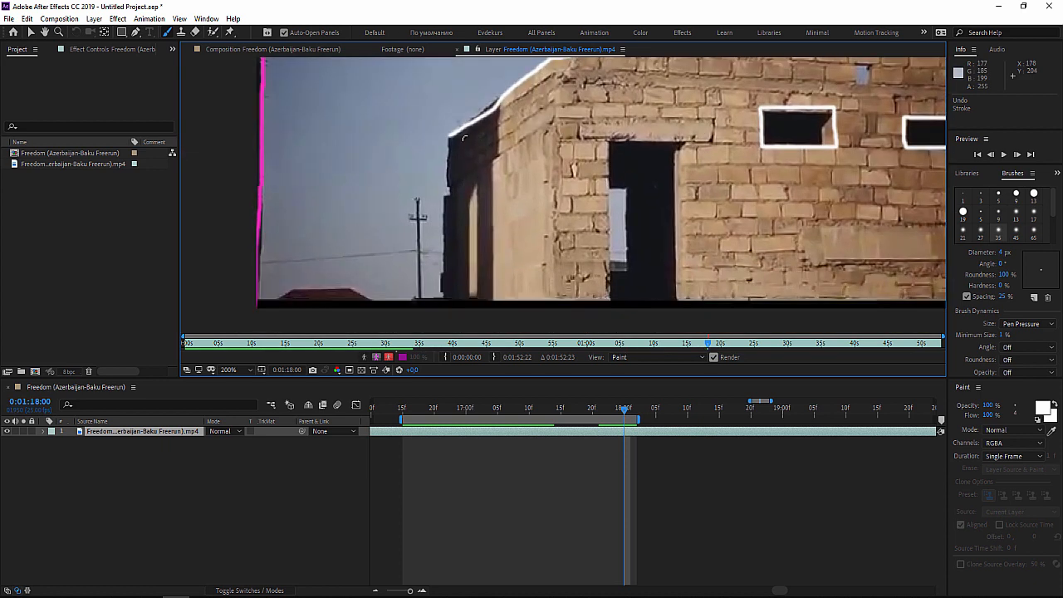
pyautogui.press('space')
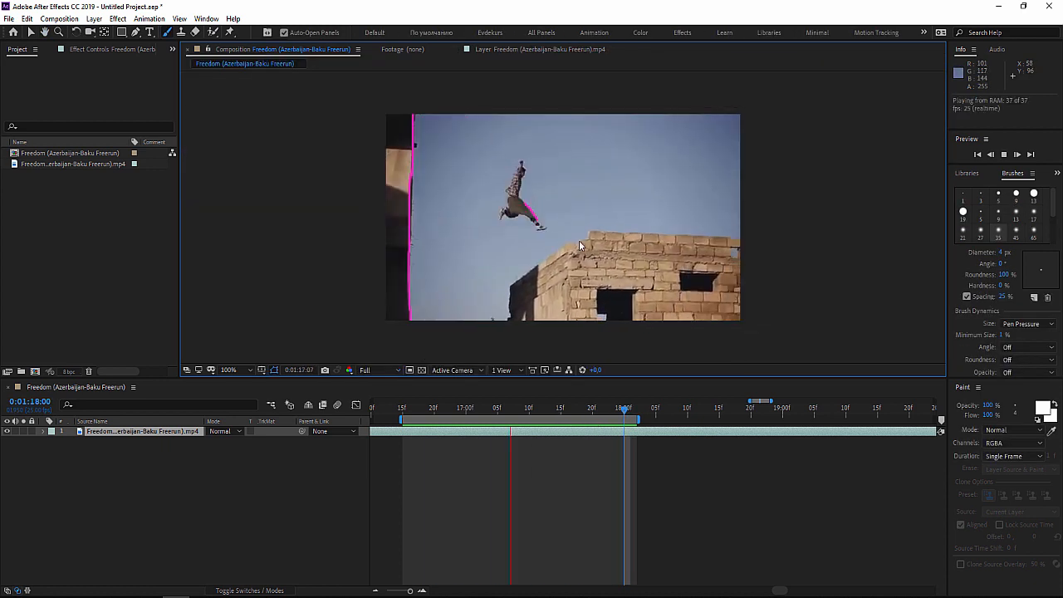
pyautogui.press('.')
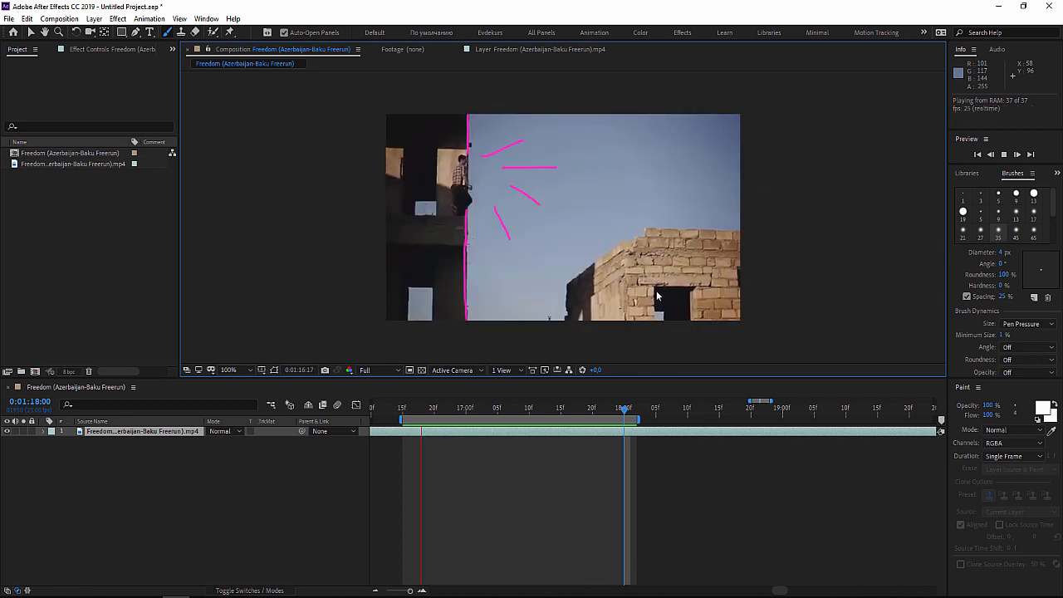
# Step: Stop the preview and draw white question marks above the jumper's head in the footage layer, from frame 0:01:17:01
pyautogui.press('space')
pyautogui.click(497, 52)
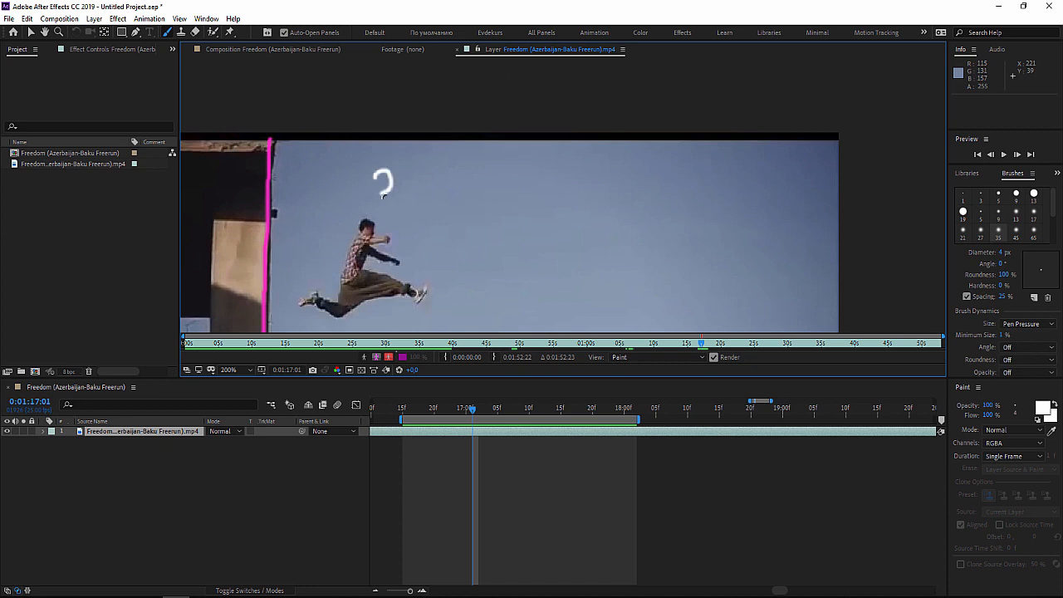
pyautogui.press('pagedown')
pyautogui.press('pagedown')
pyautogui.press('pagedown')
pyautogui.moveTo(485, 245); pyautogui.dragTo(493, 192)
pyautogui.moveTo(393, 146); pyautogui.dragTo(399, 166)
# Step: Advance through the landing frames and draw a white exclamation mark above the man's head from frame 0:01:17:20
pyautogui.press('pagedown')
pyautogui.press('pagedown')
pyautogui.press('pagedown')
pyautogui.press('pagedown')
pyautogui.press('pagedown')
pyautogui.press('pagedown')
pyautogui.press('pagedown')
pyautogui.press('pagedown')
pyautogui.press('pagedown')
pyautogui.press('pagedown')
pyautogui.press('pagedown')
pyautogui.press('pagedown')
pyautogui.press('pagedown')
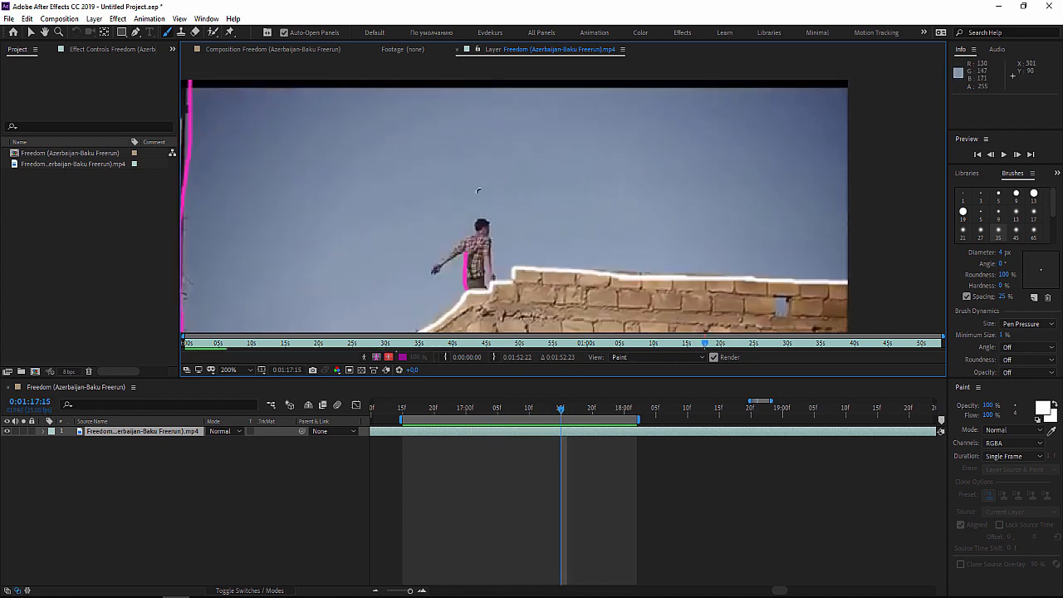
pyautogui.press('pagedown')
pyautogui.press('pagedown')
pyautogui.press('pagedown')
pyautogui.press('pagedown')
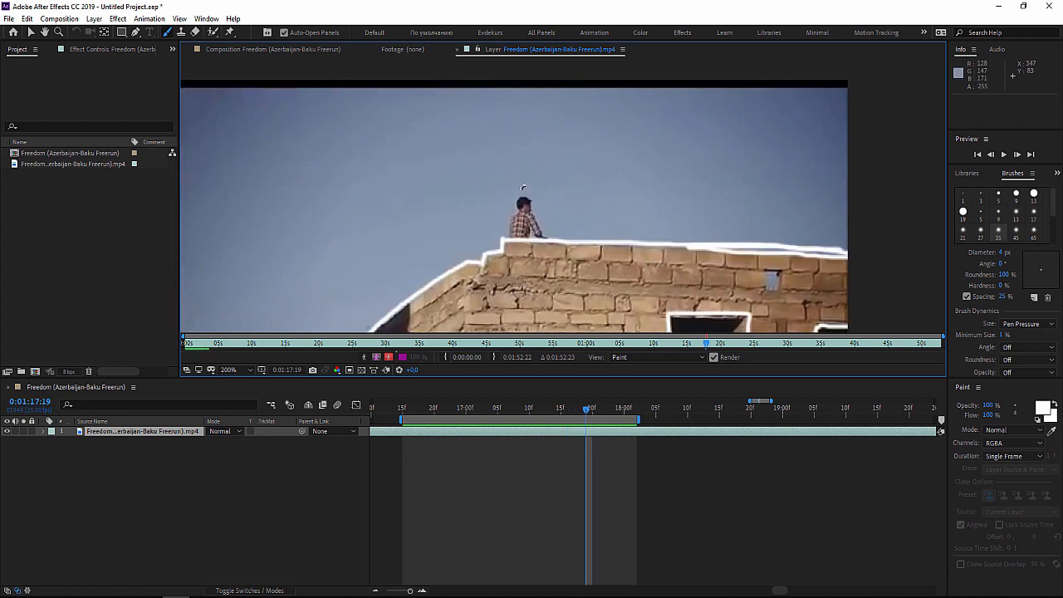
pyautogui.press('pagedown')
pyautogui.moveTo(553, 143)
pyautogui.mouseDown()
pyautogui.moveTo(554, 166)
pyautogui.moveTo(586, 169)
pyautogui.mouseUp()
# Step: Continue the white exclamation mark over the following frames and preview the animation in the composition
pyautogui.press('pagedown')
pyautogui.press('pagedown')
pyautogui.press('pagedown')
pyautogui.press('pagedown')
pyautogui.click(272, 49)
pyautogui.press('space')
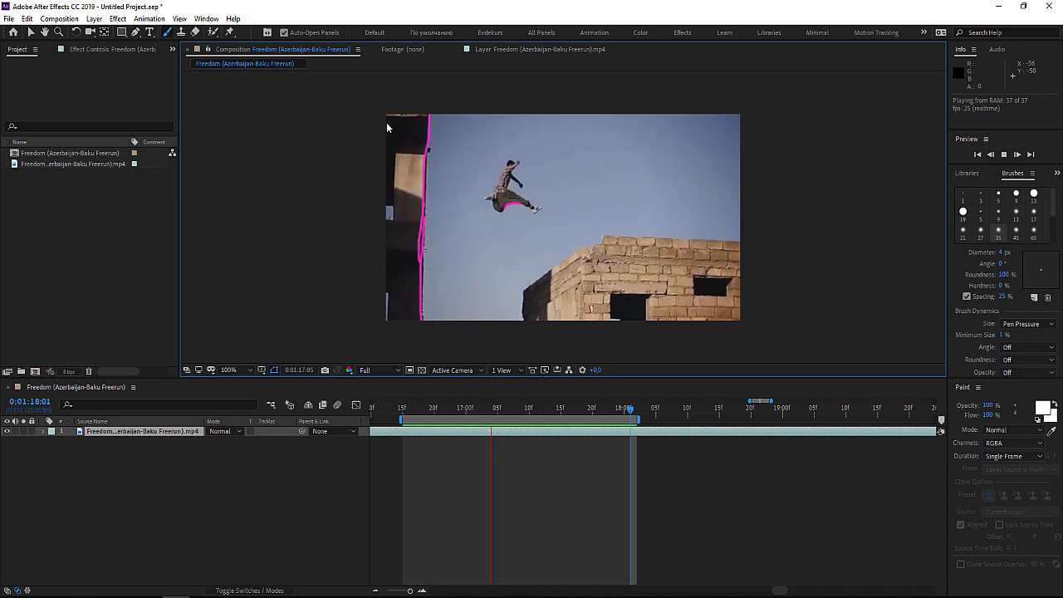
pyautogui.scroll(-1, 459, 237)
pyautogui.scroll(1, 452, 234)
pyautogui.press('space')
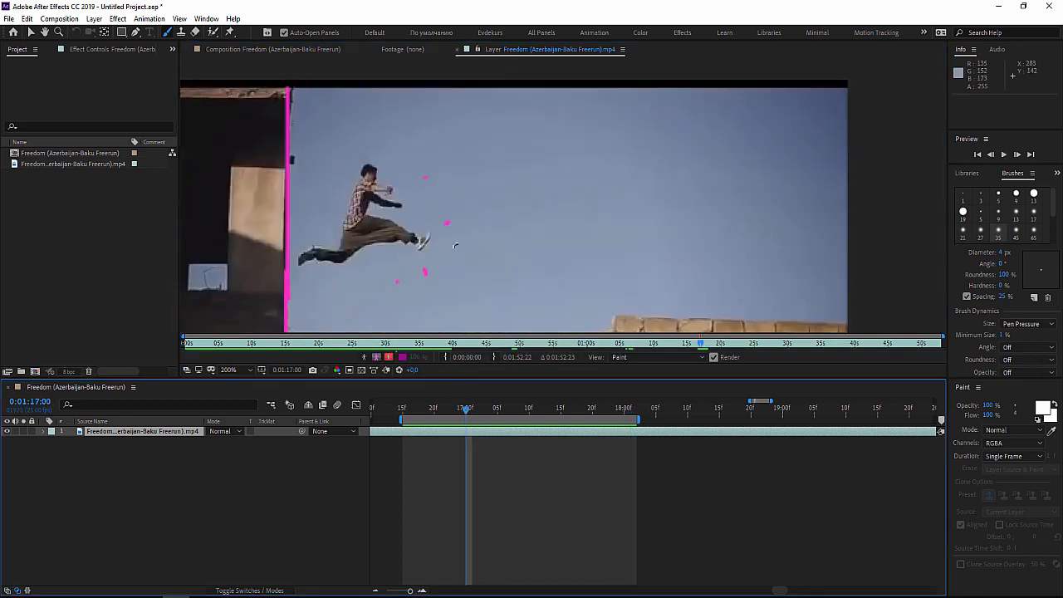
# Step: Draw white symbols above the jumper's head frame by frame: x at 0:01:17:07, 0 at 0:01:17:08, √2 at 0:01:17:09 and 24/5 at 0:01:17:11
pyautogui.press('pagedown')
pyautogui.press('pagedown')
pyautogui.press('pagedown')
pyautogui.press('pagedown')
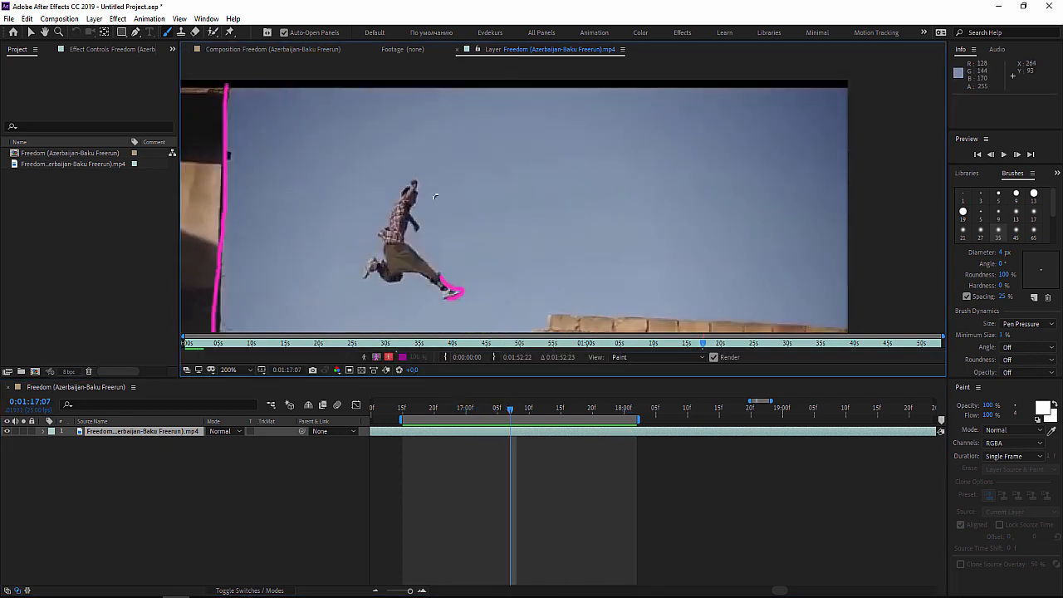
pyautogui.press('pagedown')
pyautogui.press('pagedown')
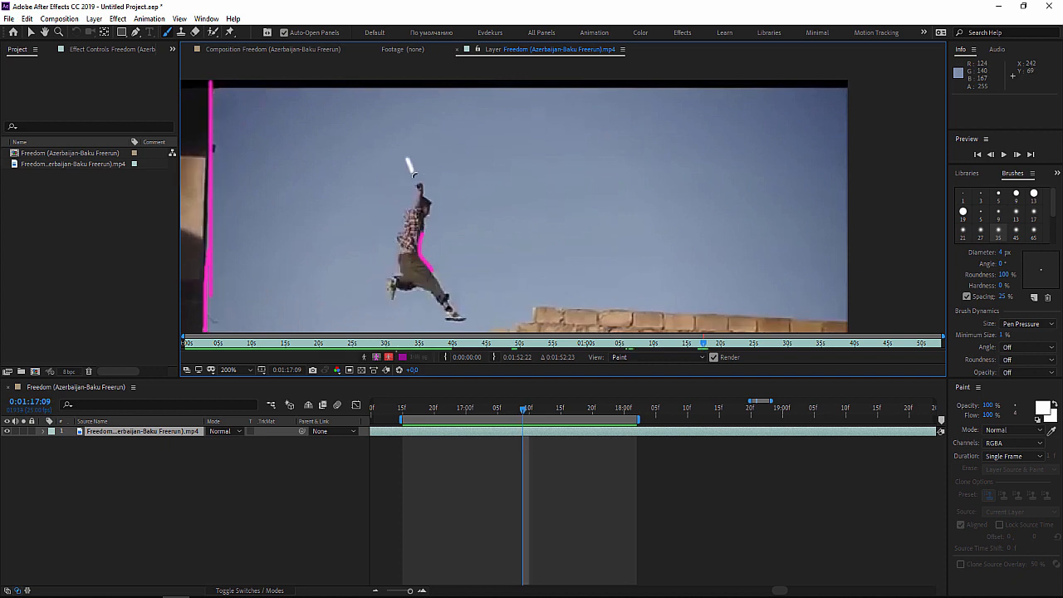
pyautogui.press('pagedown')
pyautogui.press('pagedown')
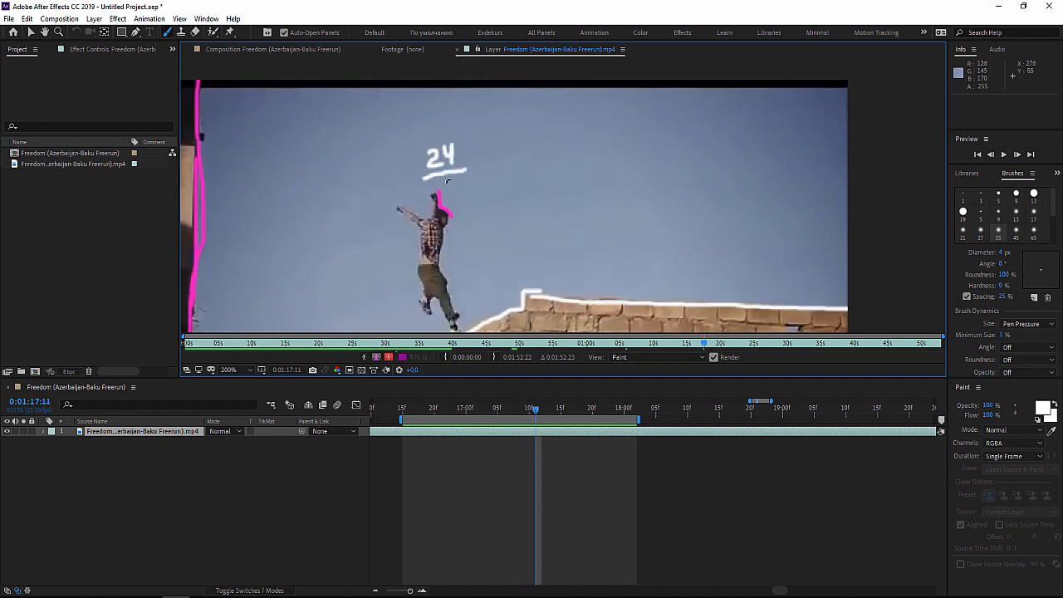
# Step: Draw a white x at 0:01:17:12 and a 0 at 0:01:17:13 above the man's head, then preview the animation
pyautogui.press('pagedown')
pyautogui.press('pagedown')
pyautogui.press('pagedown')
pyautogui.click(291, 50)
pyautogui.press('space')
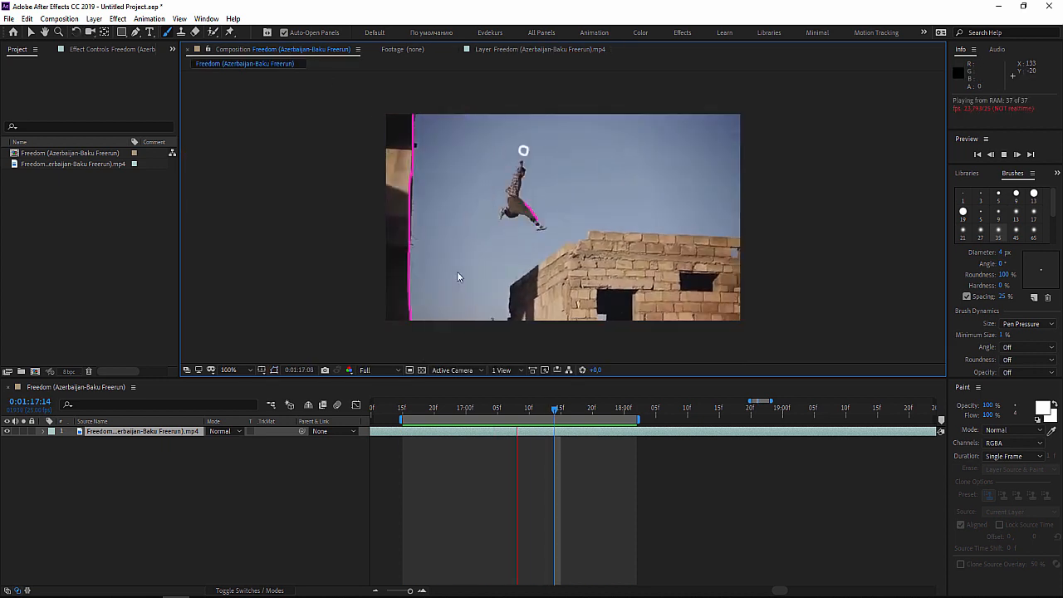
# Step: Examine the question mark frames around 0:01:17:01 in the footage layer, including the empty space behind the jumper
pyautogui.moveTo(553, 410); pyautogui.dragTo(460, 412)
pyautogui.click(540, 49)
pyautogui.press('pagedown')
pyautogui.press('pagedown')
pyautogui.press('pagedown')
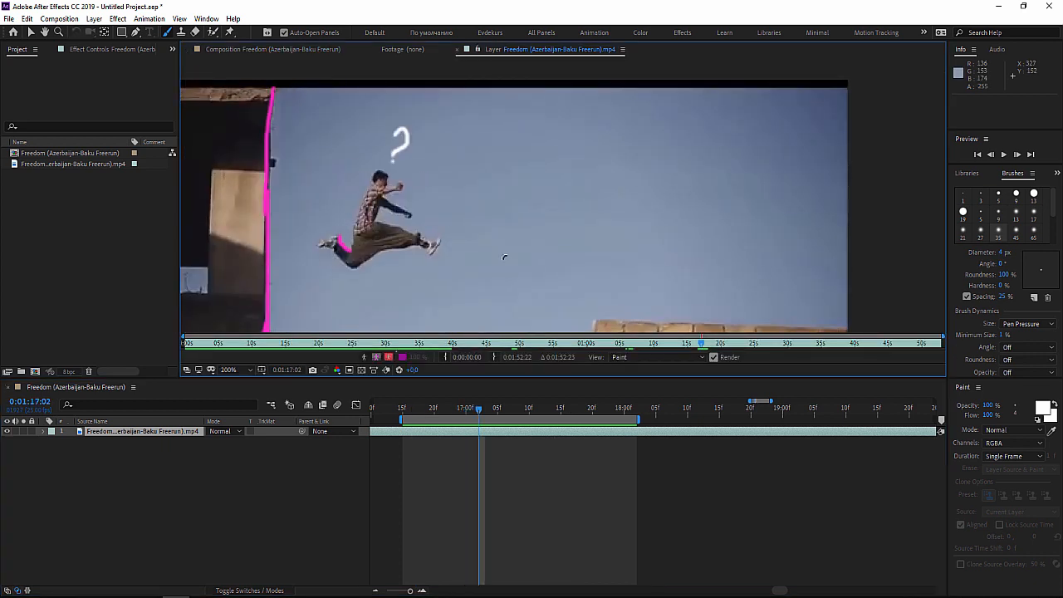
pyautogui.scroll(-1, 506, 253)
pyautogui.moveTo(455, 305); pyautogui.dragTo(477, 254)
pyautogui.press('pagedown')
pyautogui.press('pagedown')
pyautogui.press('pagedown')
pyautogui.press('pagedown')
pyautogui.press('pagedown')
pyautogui.press('pagedown')
pyautogui.press('pageup')
pyautogui.press('pageup')
pyautogui.press('pageup')
pyautogui.press('pageup')
pyautogui.scroll(1, 536, 230)
pyautogui.moveTo(403, 201)
pyautogui.mouseDown()
pyautogui.moveTo(528, 200)
pyautogui.moveTo(546, 239)
pyautogui.mouseUp()
pyautogui.press('pageup')
pyautogui.press('pageup')
pyautogui.press('pageup')
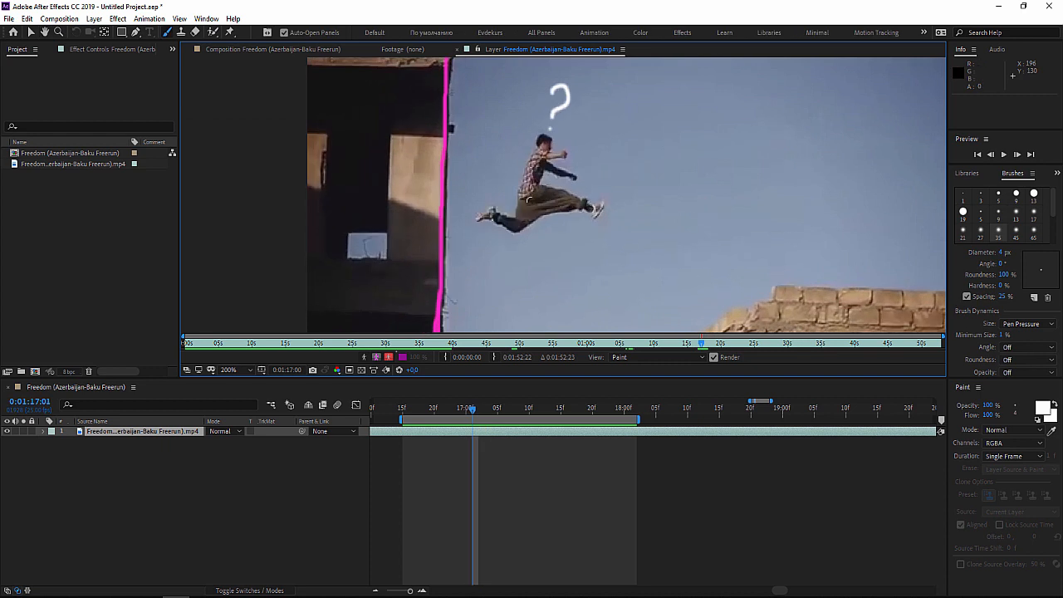
# Step: Add short white speed lines behind the jumper frame by frame up to 0:01:17:07
pyautogui.press('pagedown')
pyautogui.press('pagedown')
pyautogui.press('pagedown')
pyautogui.press('pagedown')
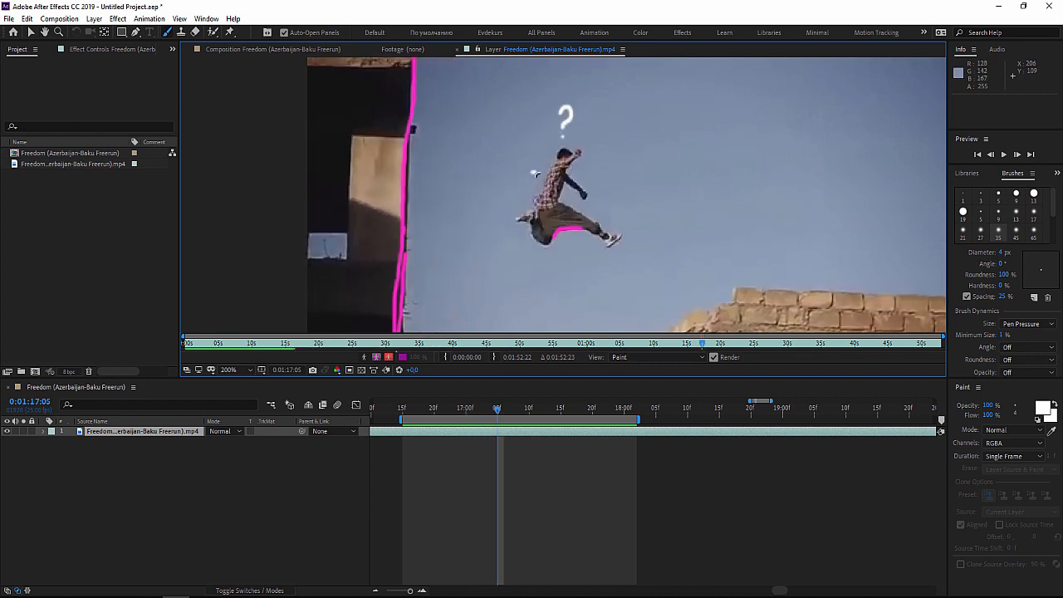
pyautogui.press('pagedown')
pyautogui.press('pagedown')
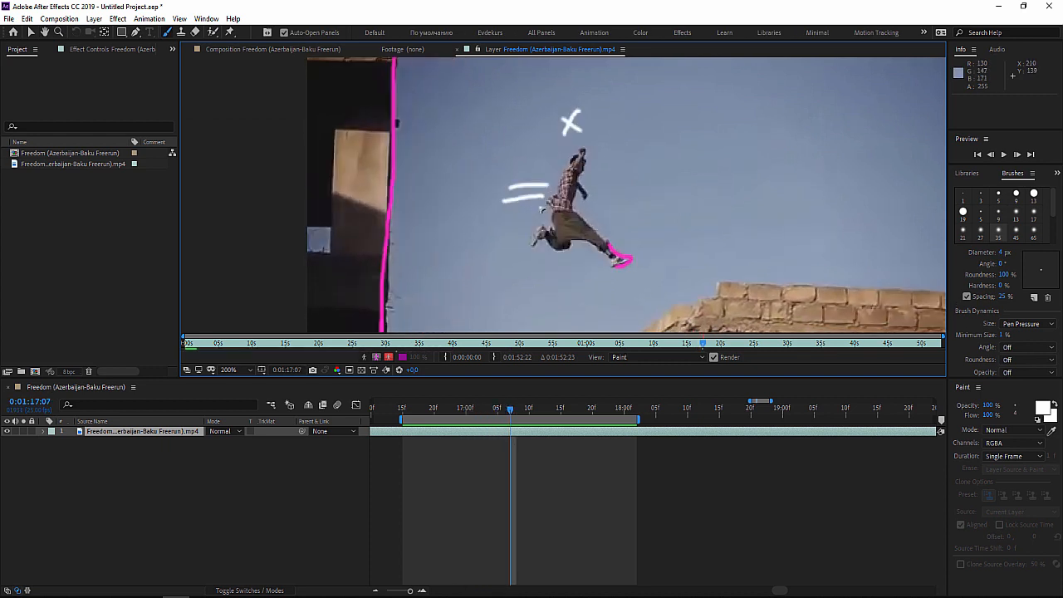
# Step: Continue the white speed lines behind the jumper on the frames from 0:01:17:08 to about 0:01:17:12
pyautogui.press('pagedown')
pyautogui.press('pagedown')
pyautogui.press('pagedown')
pyautogui.press('pagedown')
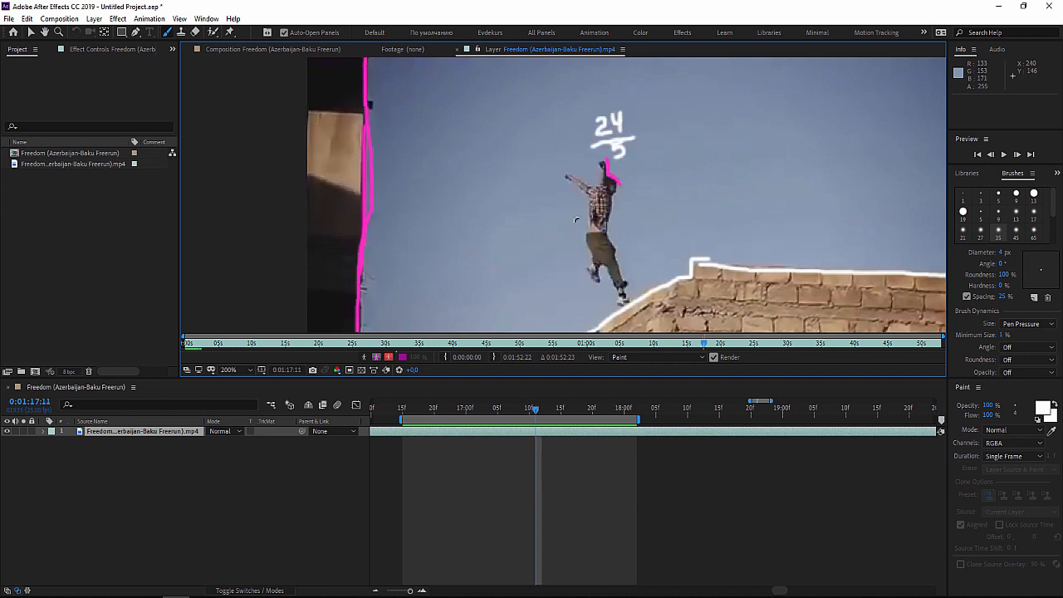
pyautogui.press('pagedown')
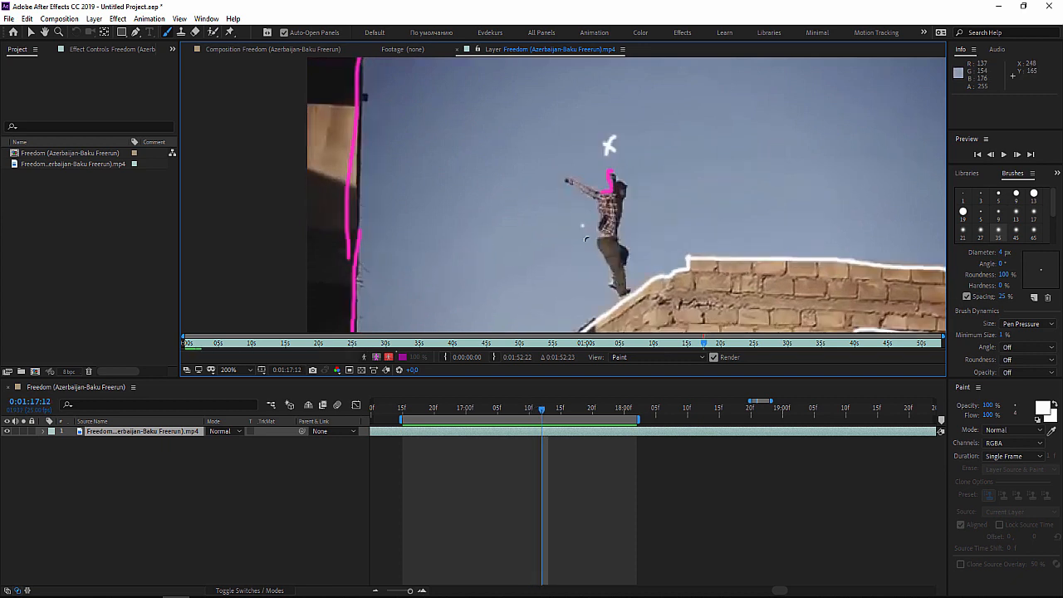
pyautogui.press('pagedown')
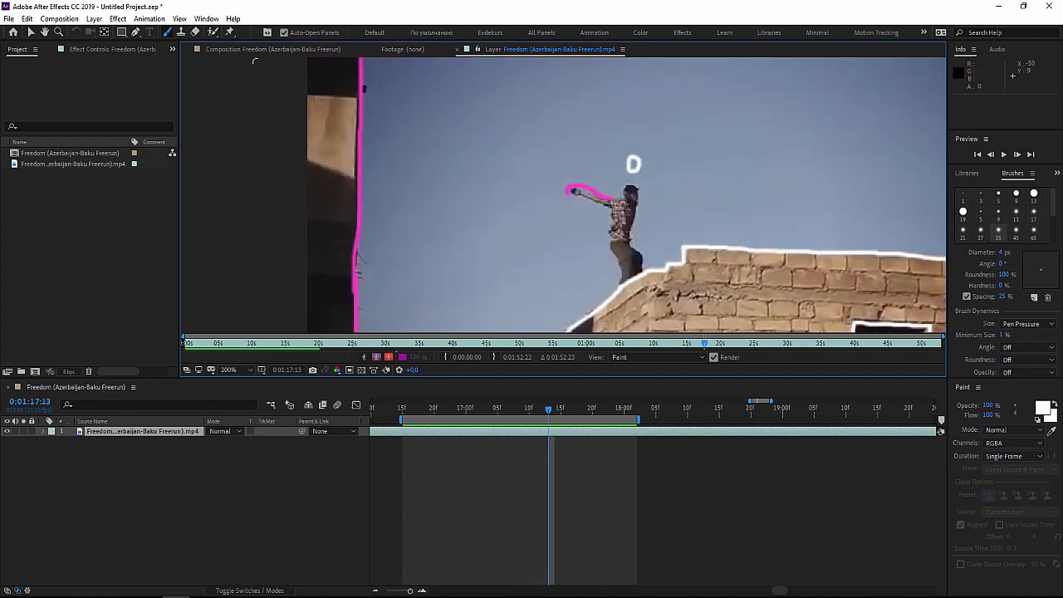
# Step: Preview the scribble animation in the composition and set the viewer magnification to Fit up to 100%
pyautogui.press('space')
pyautogui.click(273, 53)
pyautogui.press('space')
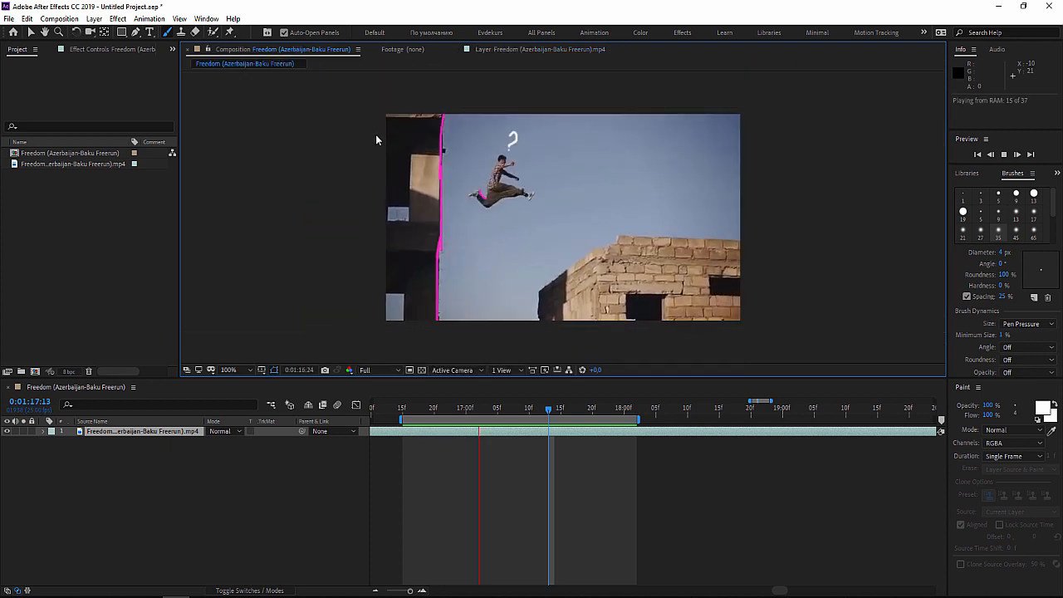
pyautogui.press(',')
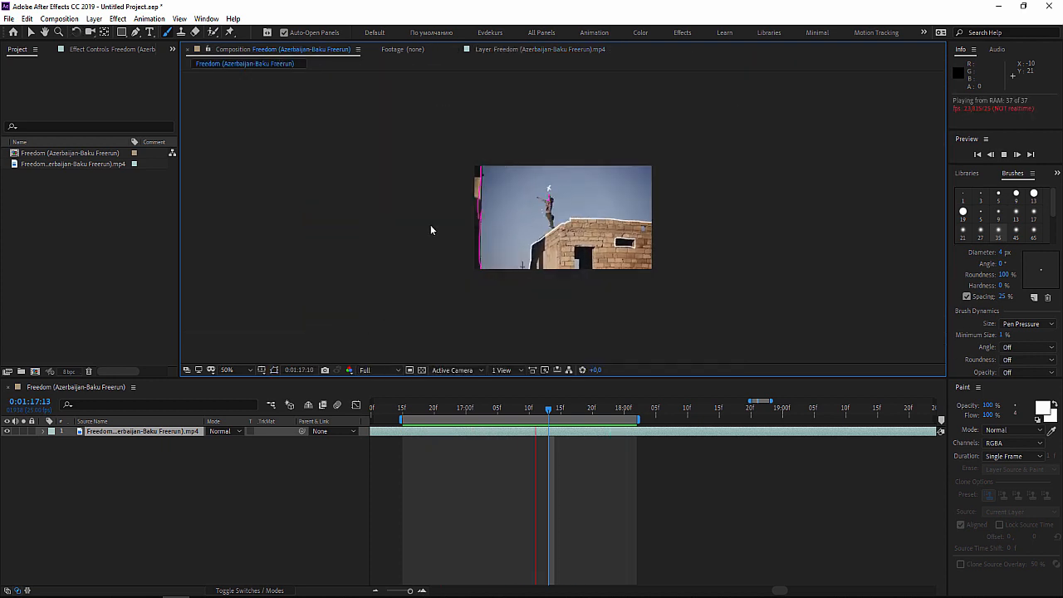
pyautogui.press('.')
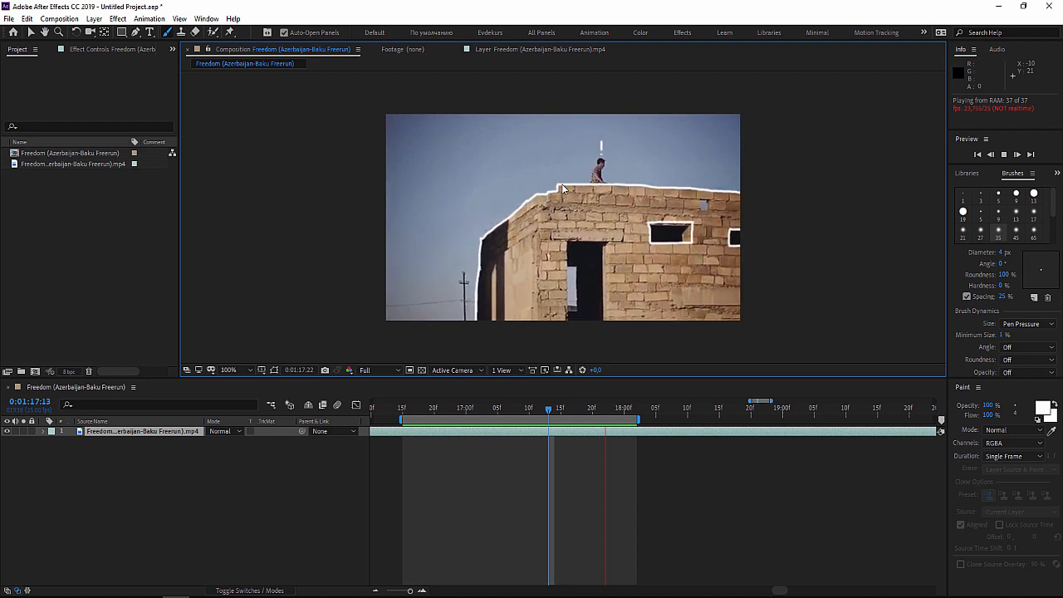
pyautogui.click(233, 370)
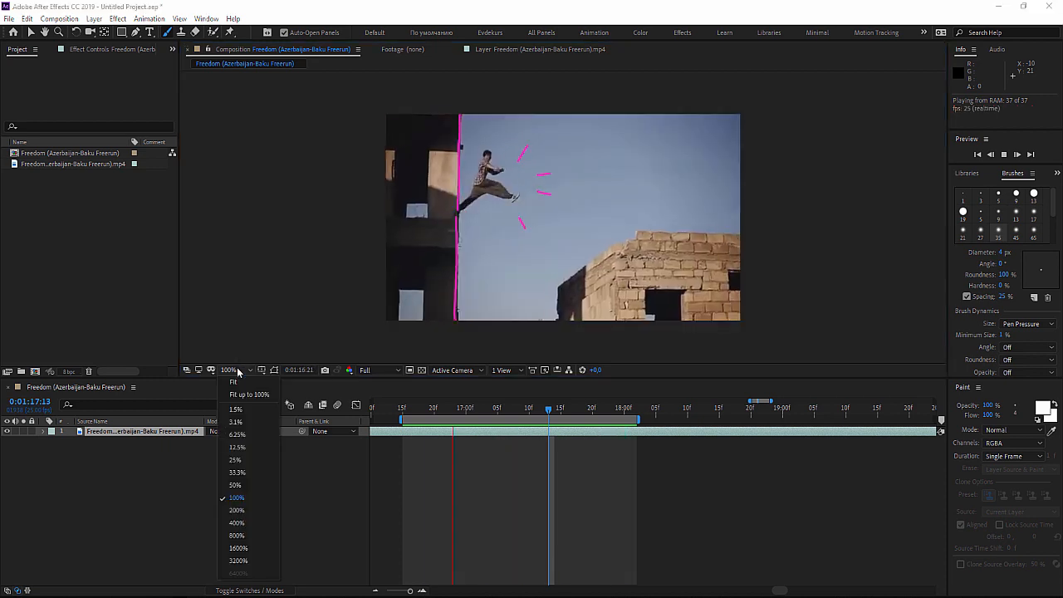
pyautogui.click(249, 394)
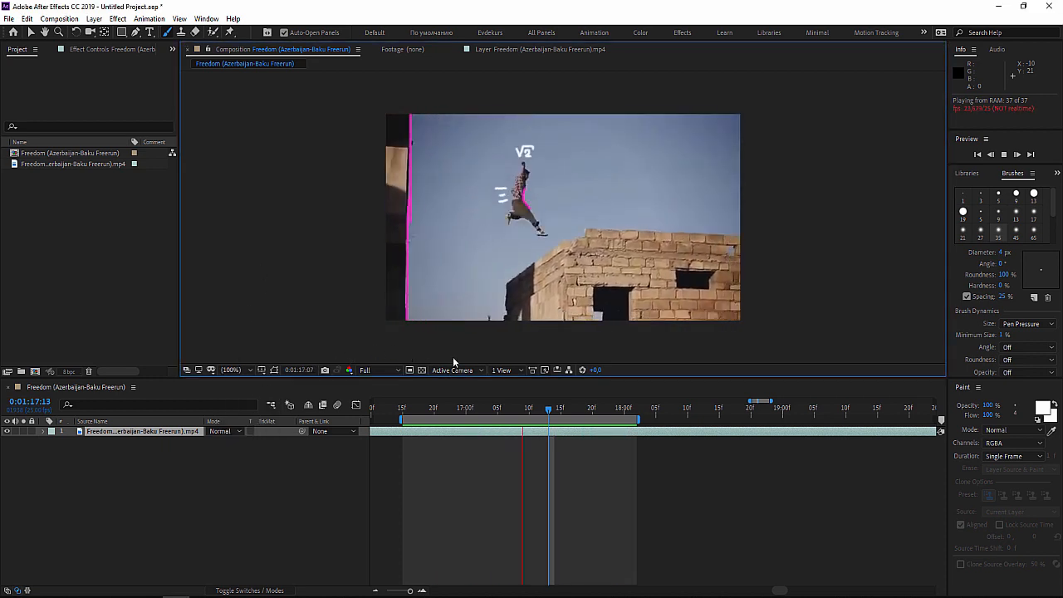
# Step: Move to frame 0:01:16:15 and create a black 640 × 360 px solid named Black Solid 1
pyautogui.click(532, 409)
pyautogui.moveTo(532, 411); pyautogui.dragTo(404, 419)
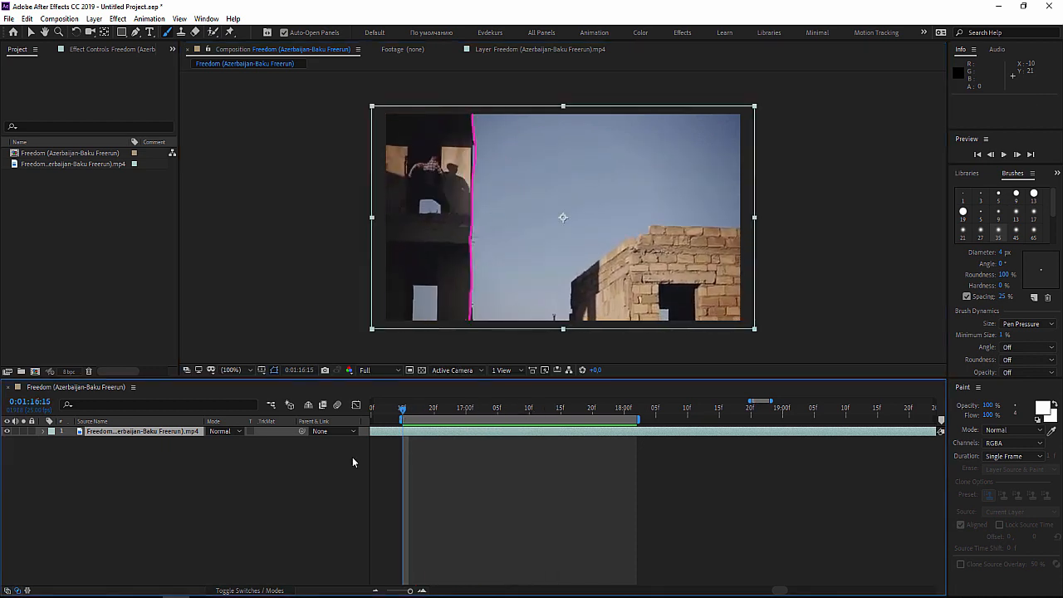
pyautogui.rightClick(208, 482)
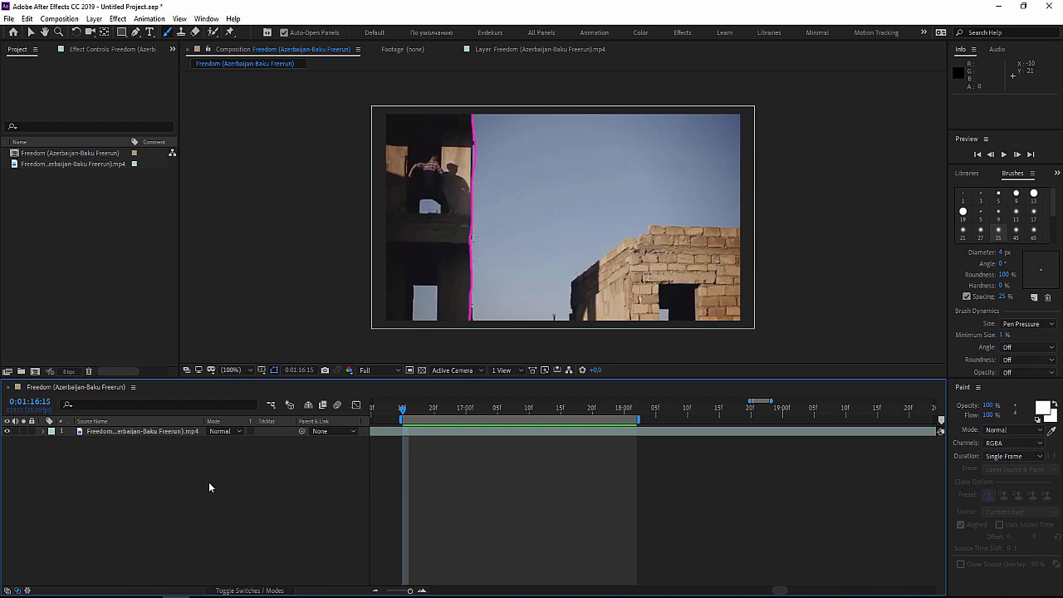
pyautogui.moveTo(274, 357)
pyautogui.click(375, 386)
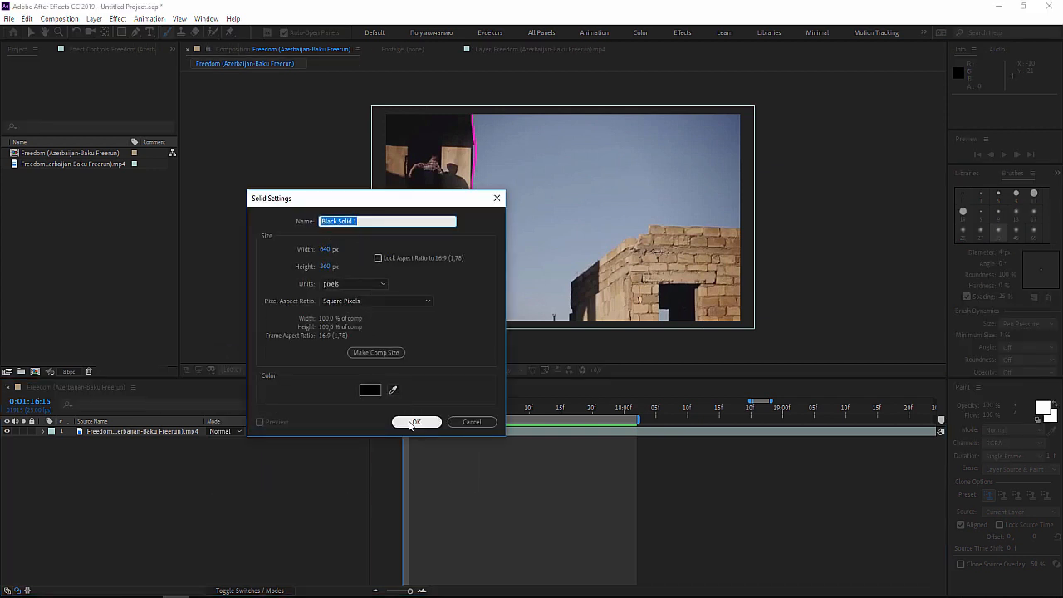
pyautogui.click(412, 422)
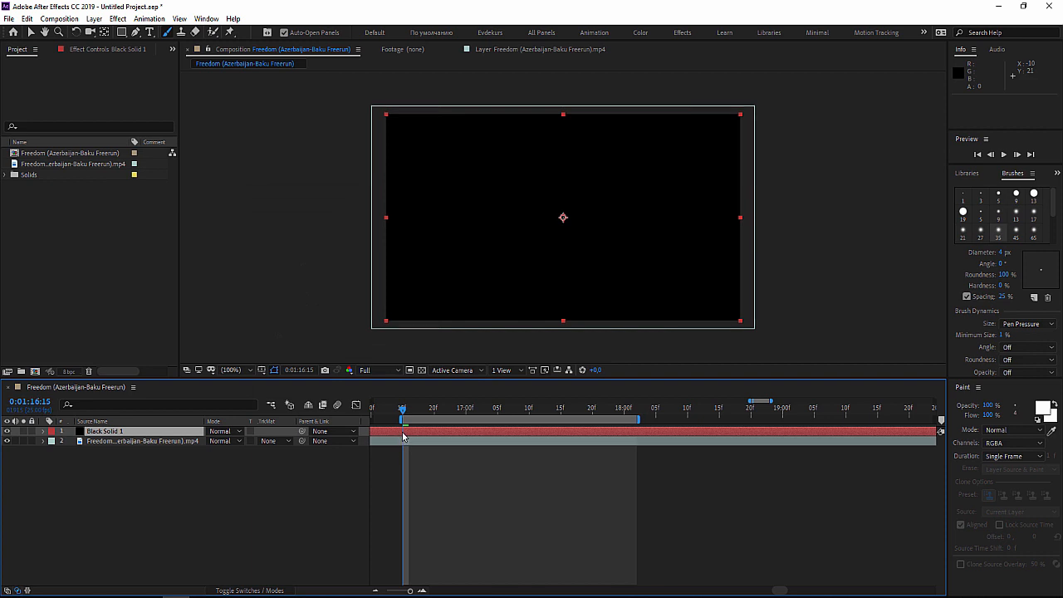
# Step: Split the black solid at 0:01:16:15 and delete the part before that frame
pyautogui.scroll(-5, 409, 460)
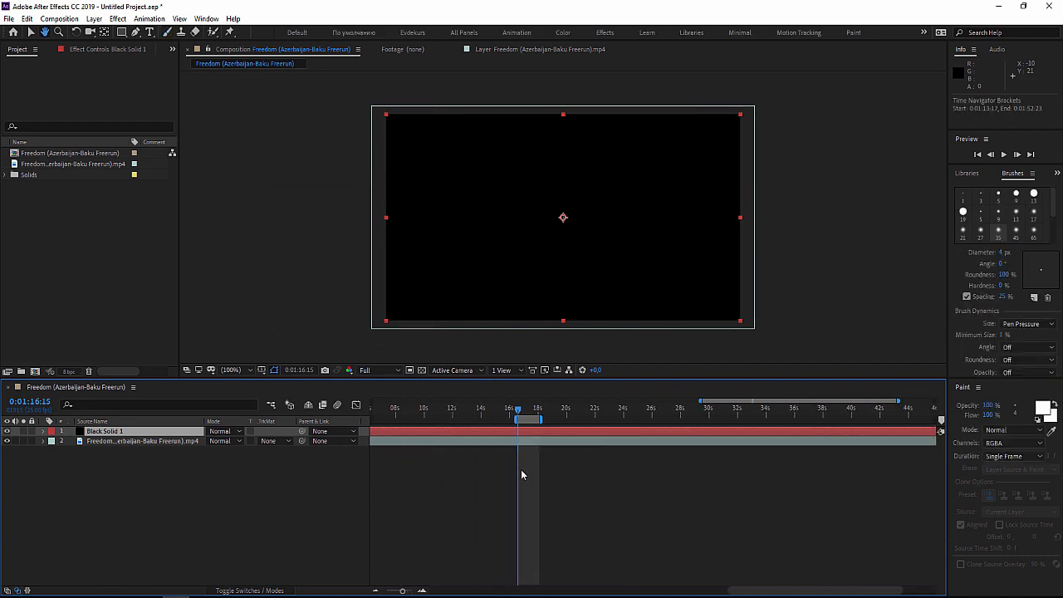
pyautogui.scroll(2, 516, 462)
pyautogui.scroll(3, 514, 460)
pyautogui.click(28, 18)
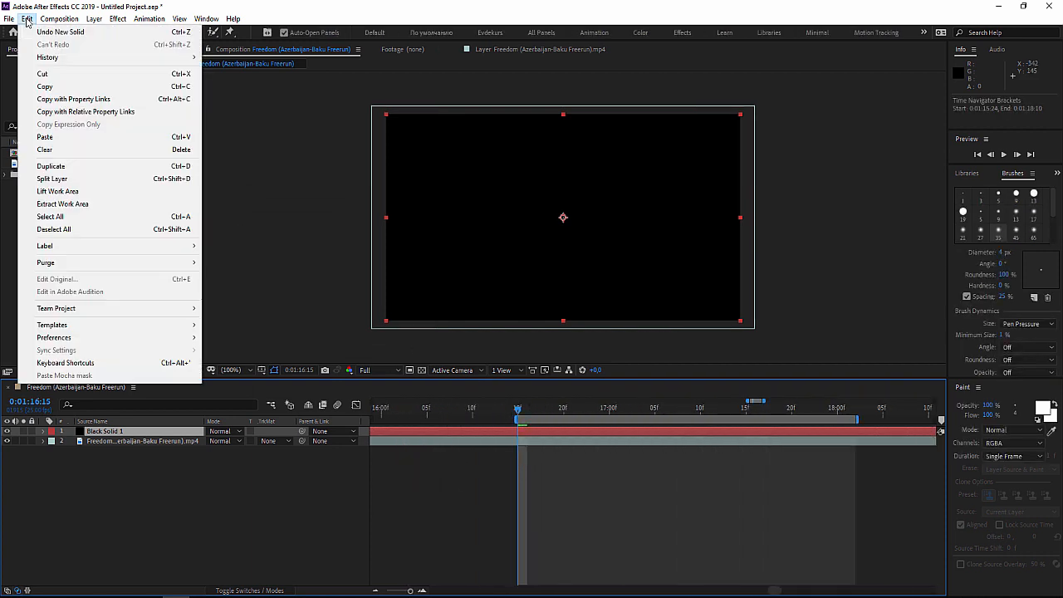
pyautogui.click(62, 166)
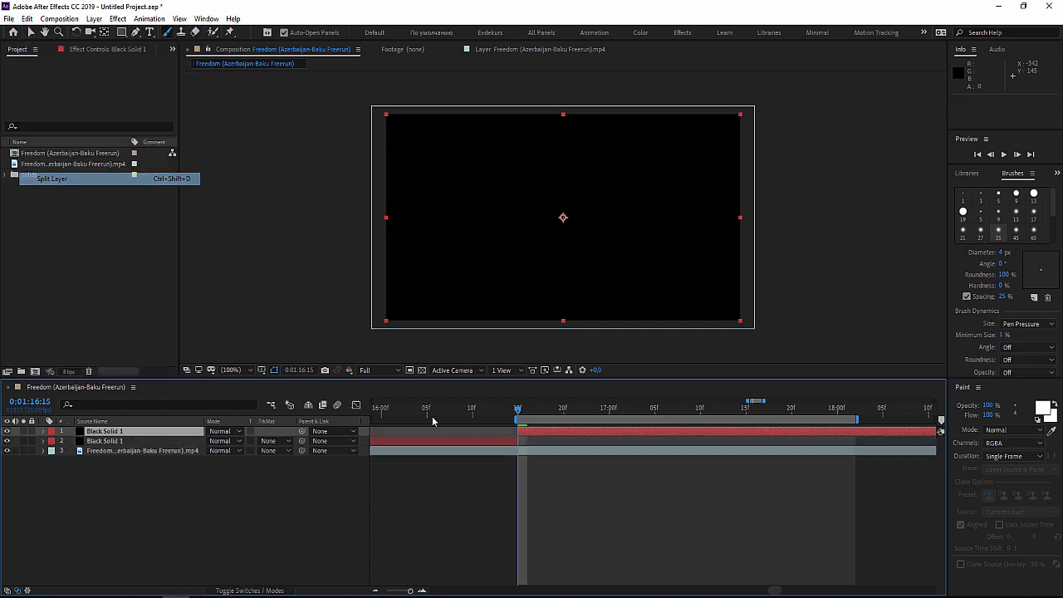
pyautogui.click(492, 455)
pyautogui.click(610, 441)
pyautogui.press('Delete')
# Step: Split the black solid at 0:01:18:02 and delete the part after that frame
pyautogui.click(738, 408)
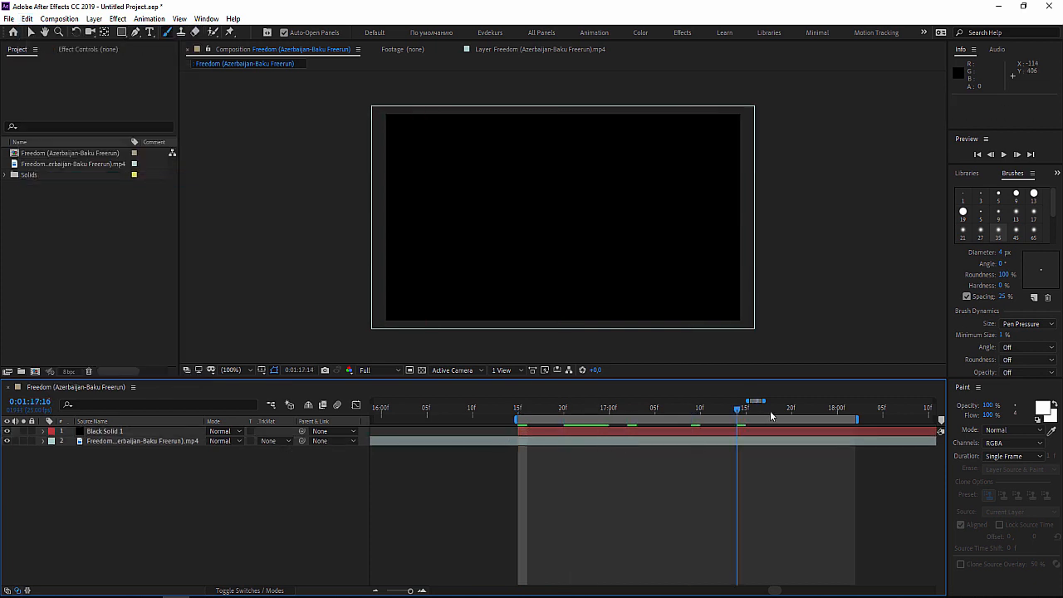
pyautogui.click(872, 432)
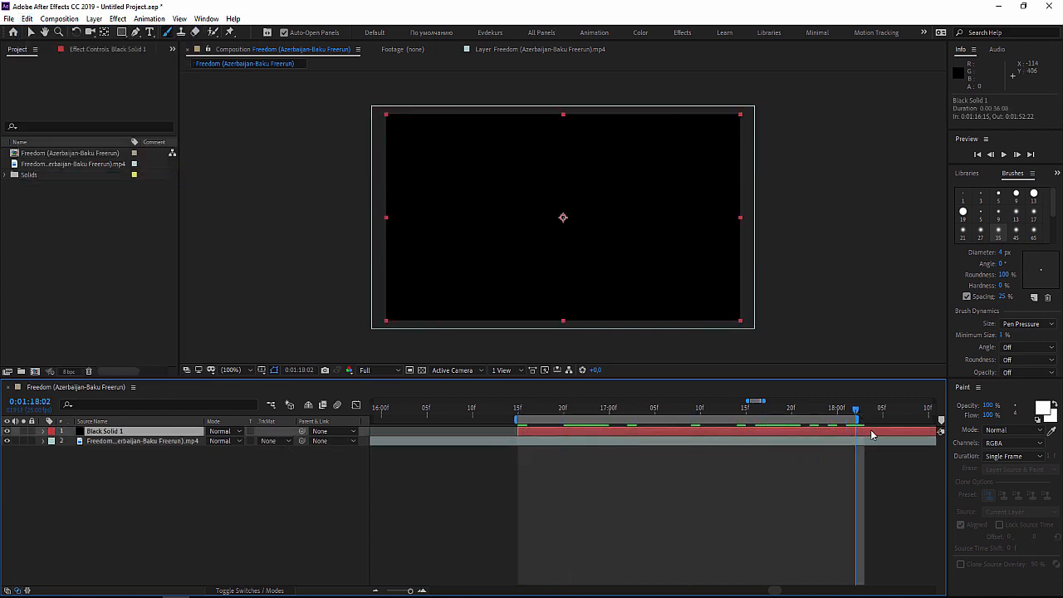
pyautogui.click(28, 19)
pyautogui.click(51, 177)
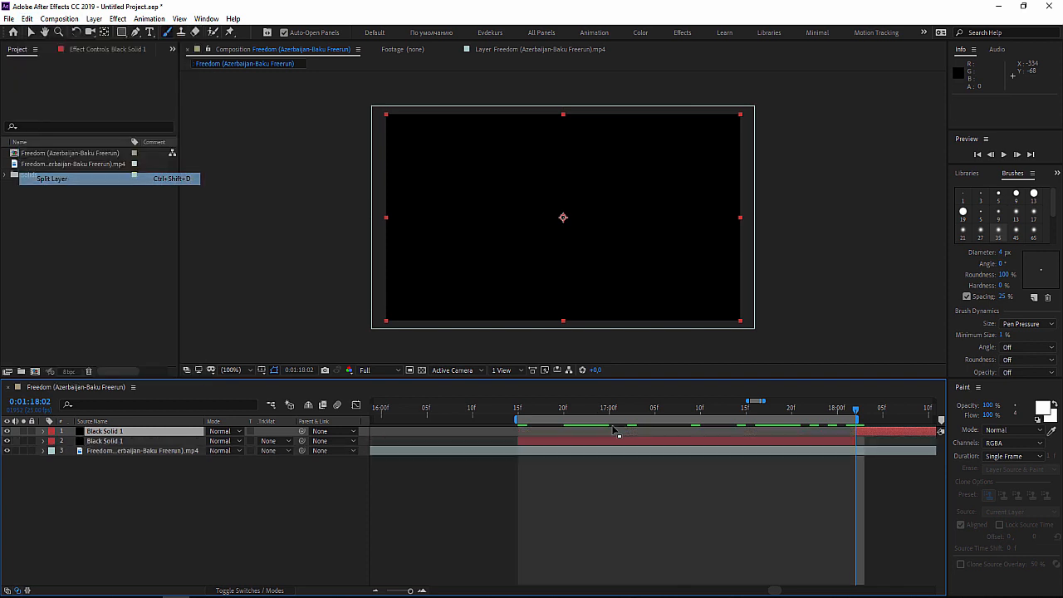
pyautogui.press('Delete')
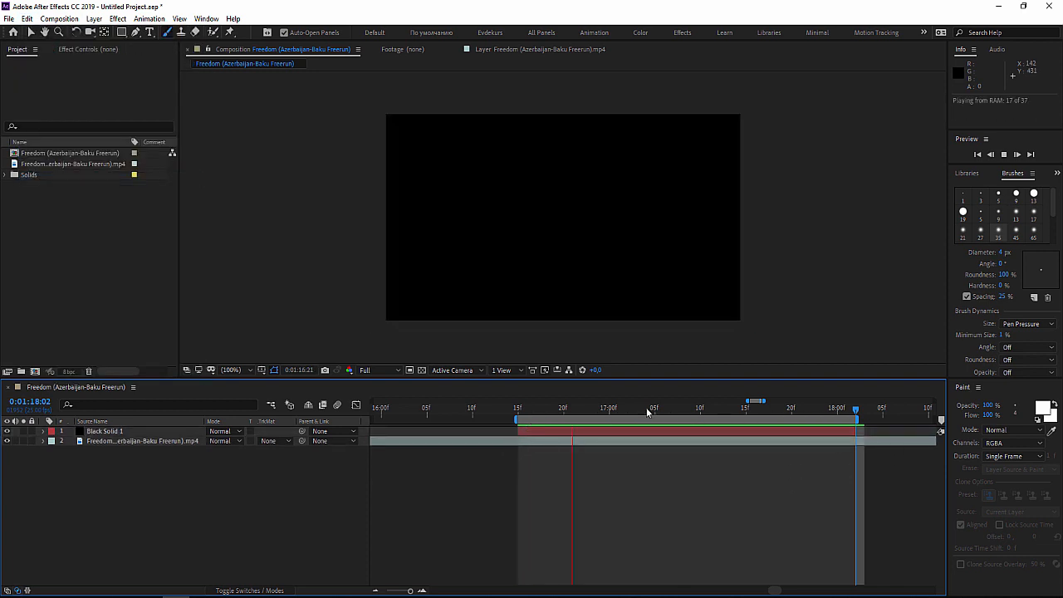
# Step: Stop the preview, return to frame 0:01:16:15 and copy the freerun footage layer's Paint effect onto Black Solid 1
pyautogui.click(516, 407)
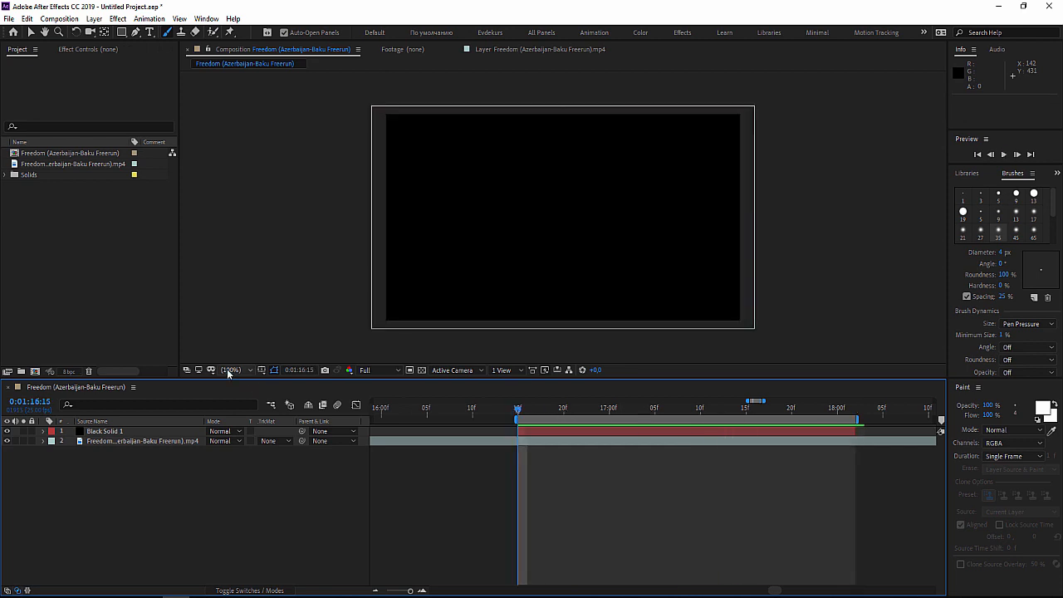
pyautogui.click(43, 441)
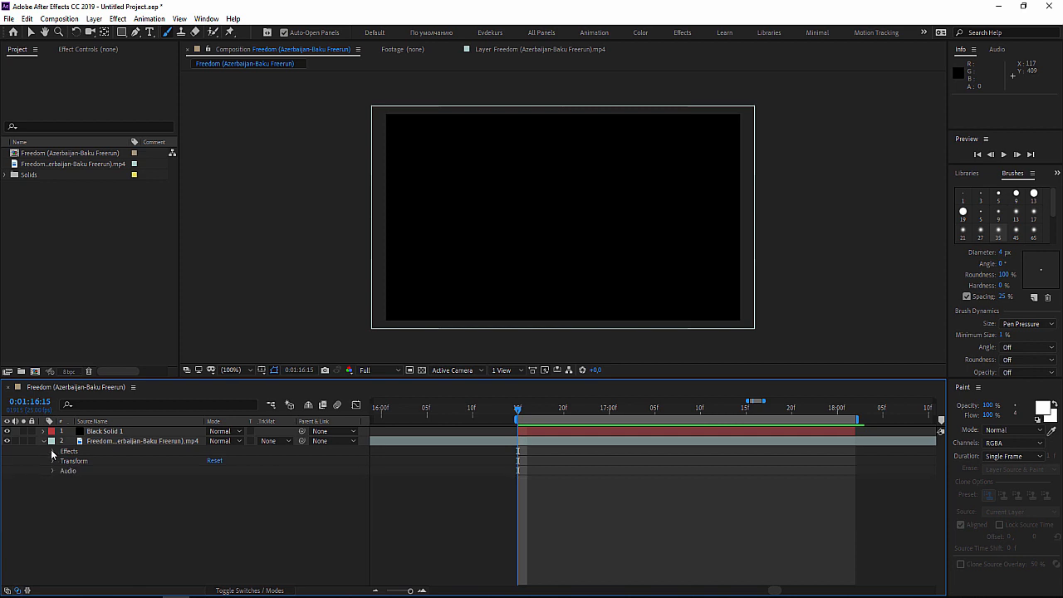
pyautogui.click(73, 462)
pyautogui.click(27, 19)
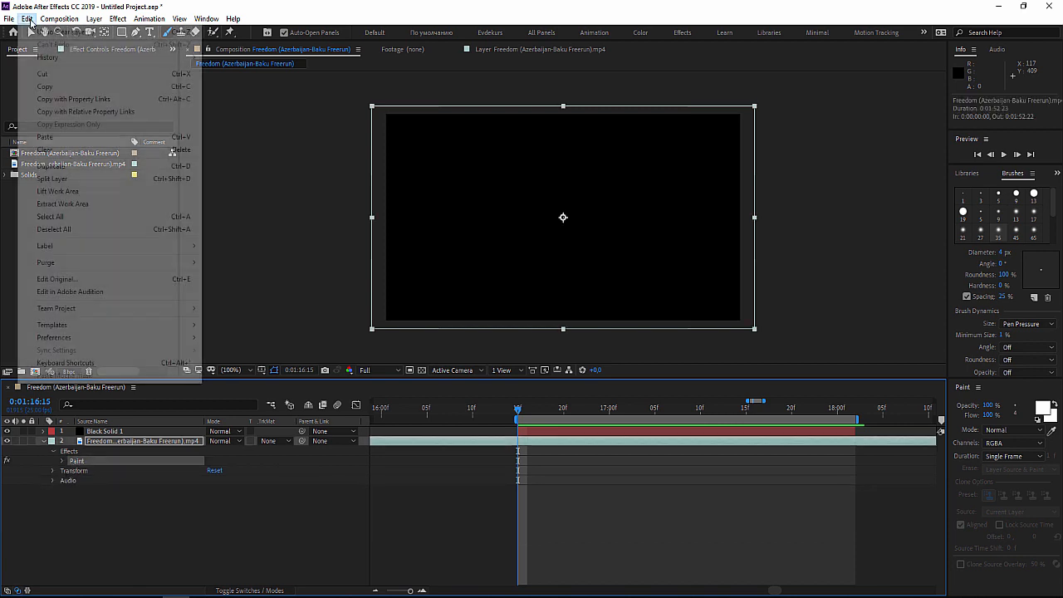
pyautogui.click(41, 84)
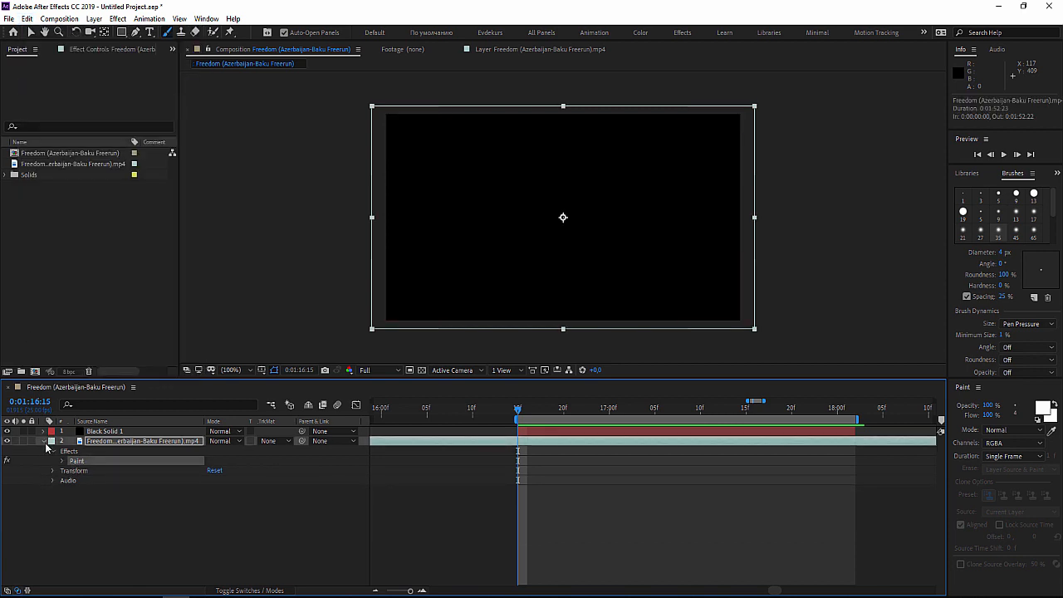
pyautogui.click(67, 430)
pyautogui.click(27, 18)
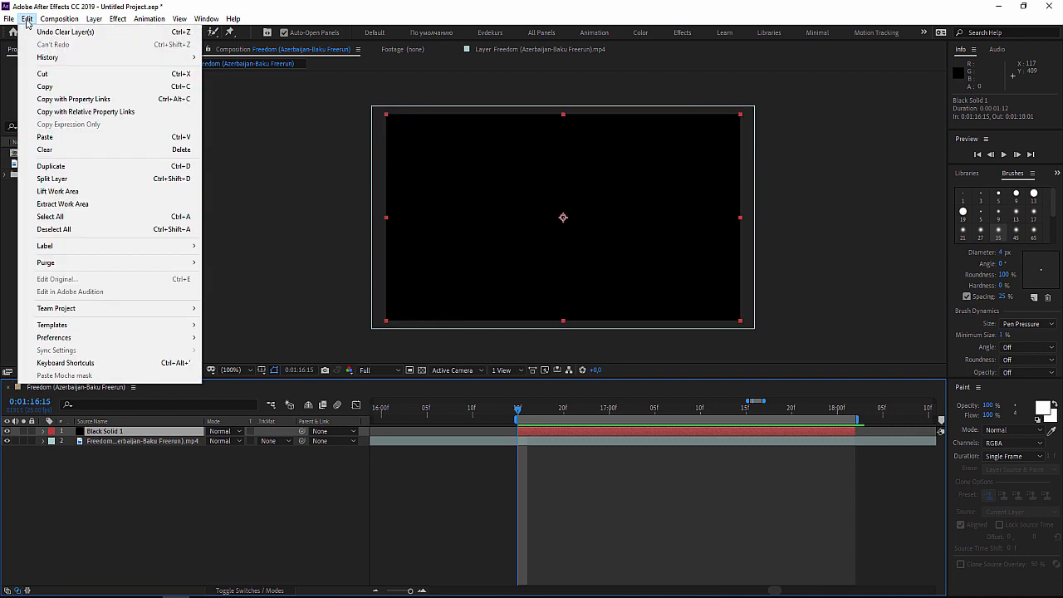
pyautogui.click(41, 136)
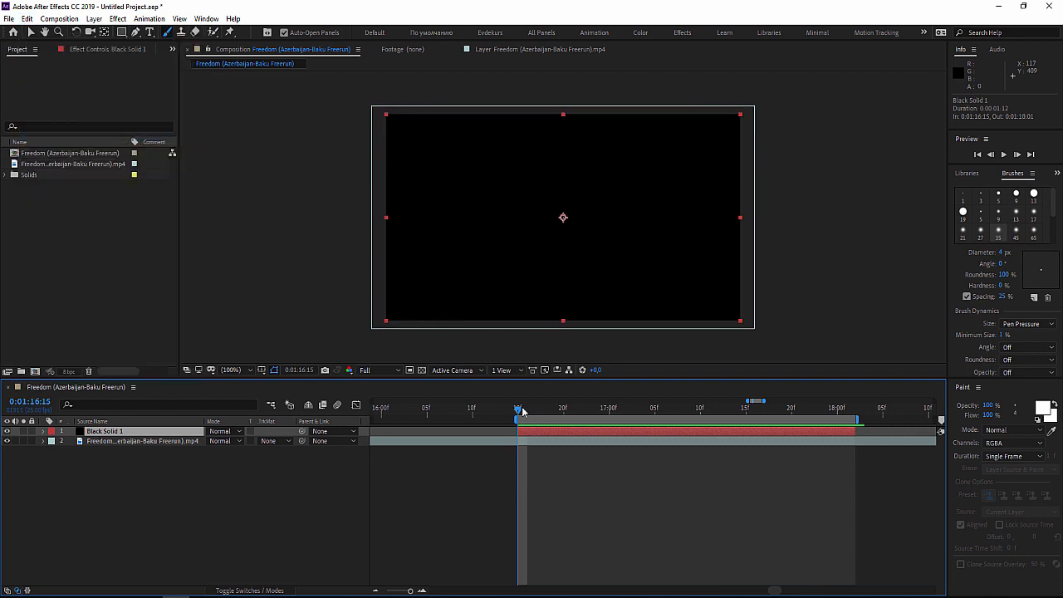
# Step: Scrub to 0:01:17:00 and preview the pasted Paint strokes on the black solid
pyautogui.moveTo(561, 415); pyautogui.dragTo(609, 419)
pyautogui.click(591, 489)
pyautogui.press('space')
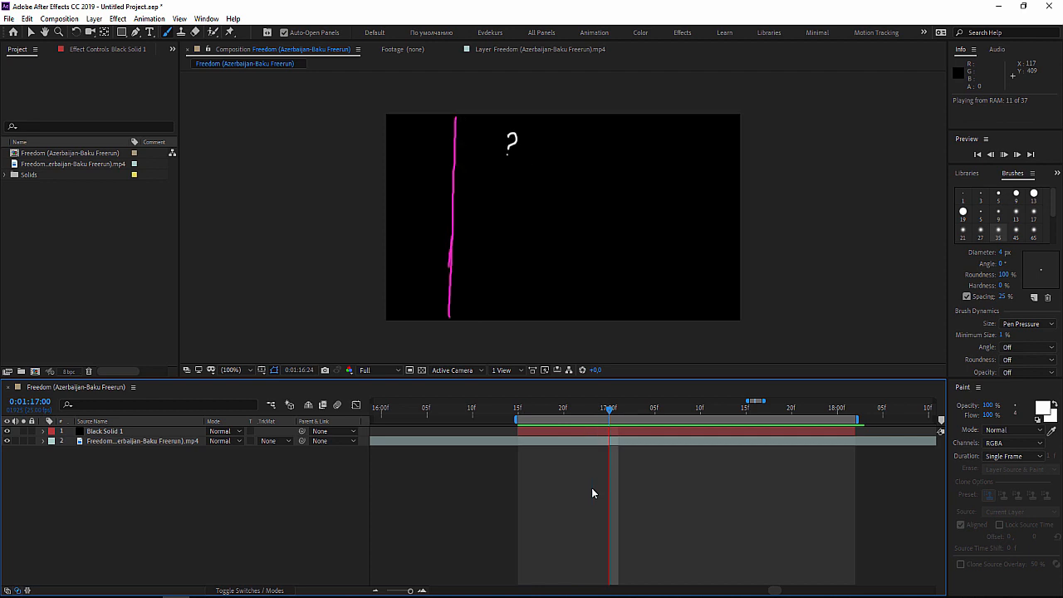
pyautogui.press('space')
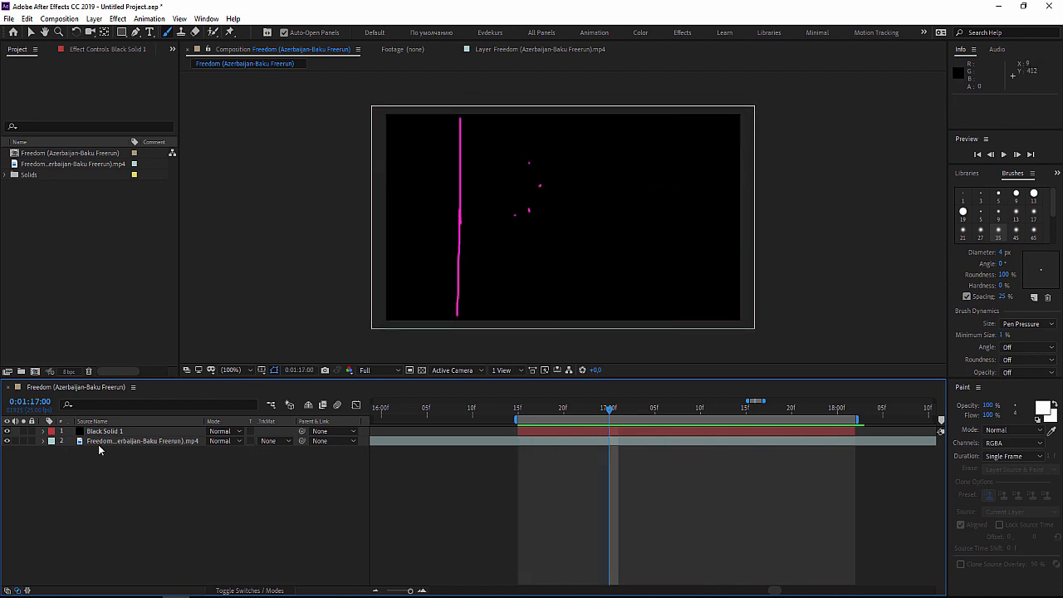
# Step: Move to 0:01:16:15 and set the blending mode of Black Solid 1 to Add
pyautogui.click(519, 408)
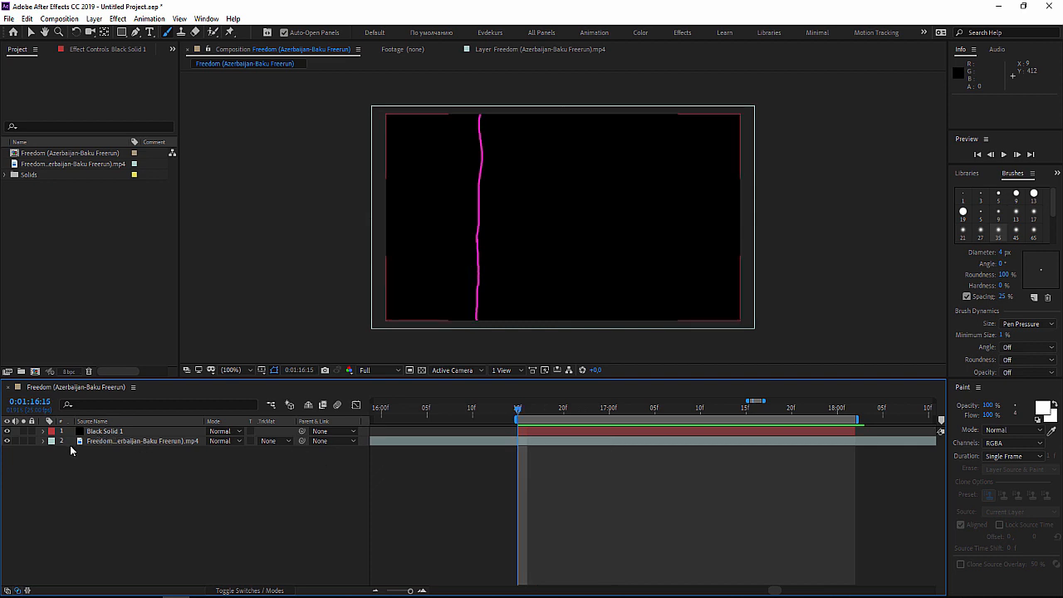
pyautogui.click(98, 433)
pyautogui.click(223, 431)
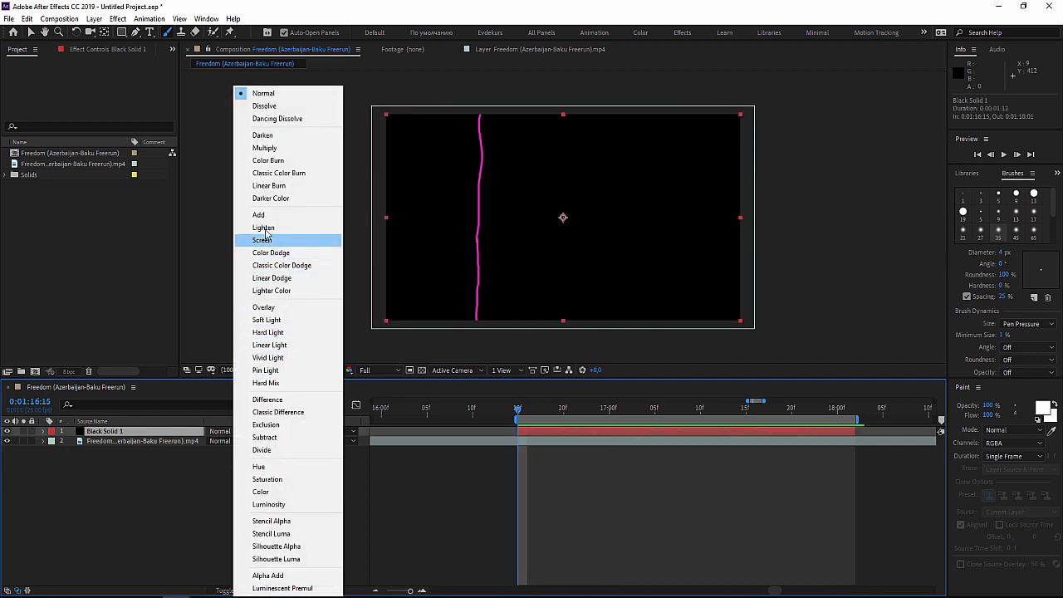
pyautogui.click(268, 217)
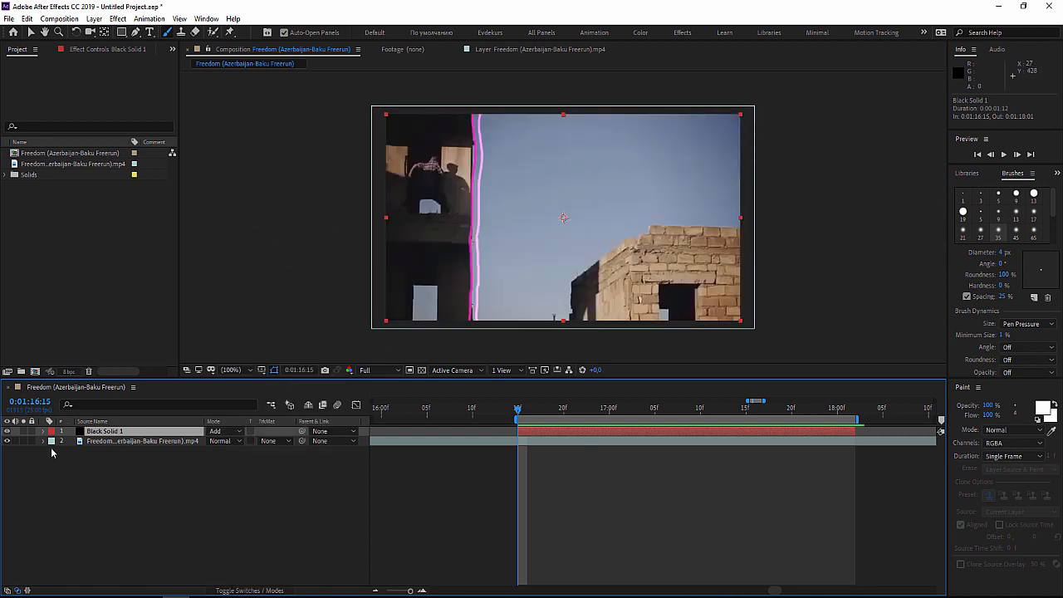
# Step: Turn off the Paint effect on the freerun footage layer and preview the strokes over the footage
pyautogui.click(62, 461)
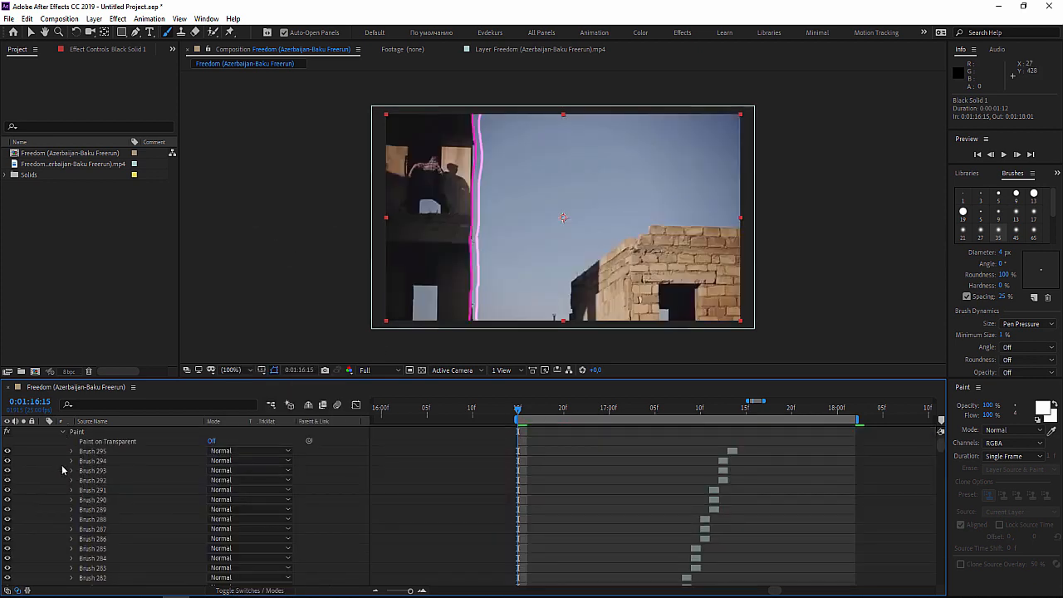
pyautogui.click(64, 432)
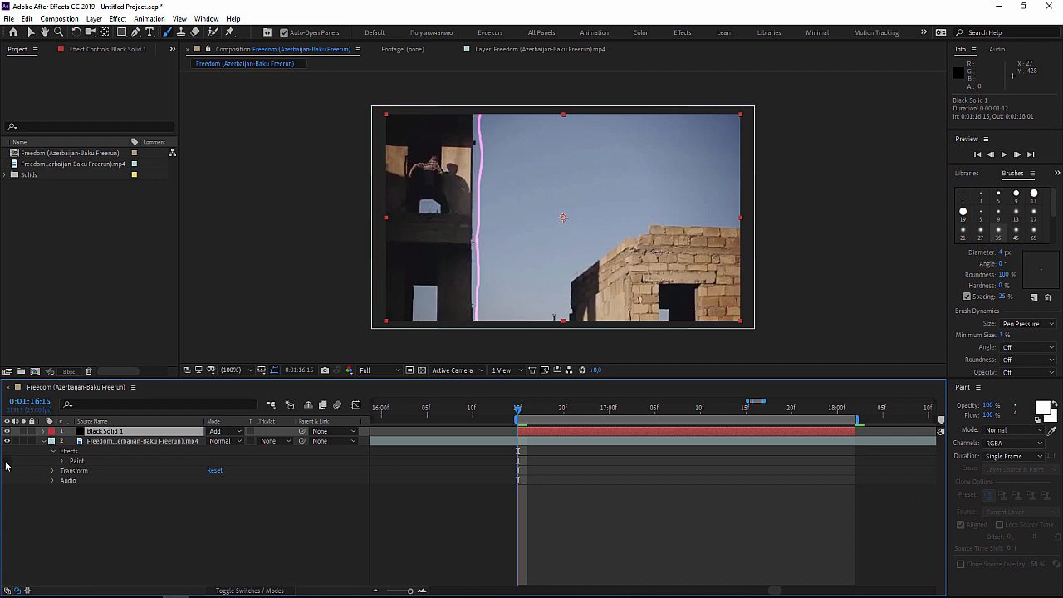
pyautogui.moveTo(531, 412); pyautogui.dragTo(664, 415)
pyautogui.hotkey('shift', 'Left')
pyautogui.press('space')
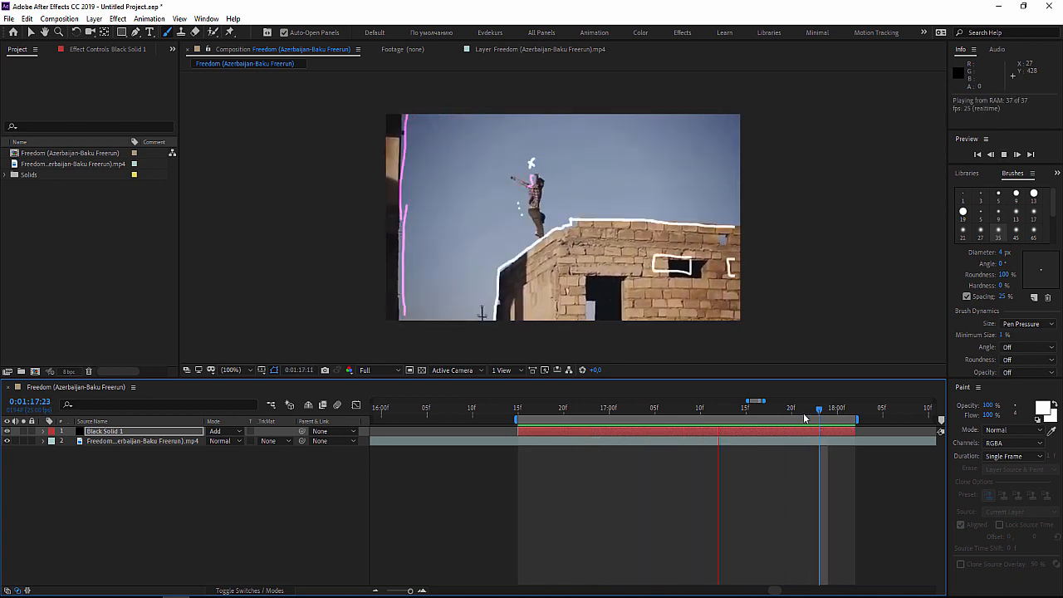
pyautogui.press('space')
# Step: Try to line up the strokes with the footage near 0:01:17:10 by shifting the whole black solid slightly left
pyautogui.moveTo(693, 435); pyautogui.dragTo(723, 435)
pyautogui.press('pageup')
pyautogui.press('pageup')
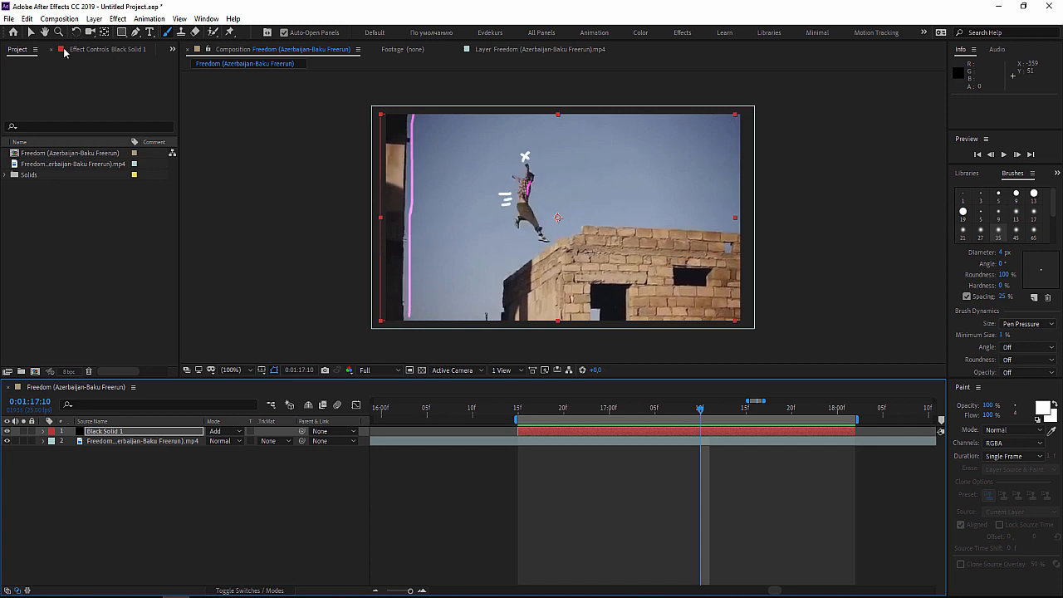
pyautogui.press('pageup')
pyautogui.press('pageup')
pyautogui.press('pageup')
# Step: Split Black Solid 1 at frame 0:01:17:11
pyautogui.moveTo(581, 409)
pyautogui.mouseDown()
pyautogui.moveTo(543, 408)
pyautogui.moveTo(600, 408)
pyautogui.moveTo(537, 408)
pyautogui.moveTo(773, 419)
pyautogui.moveTo(549, 420)
pyautogui.moveTo(667, 415)
pyautogui.mouseUp()
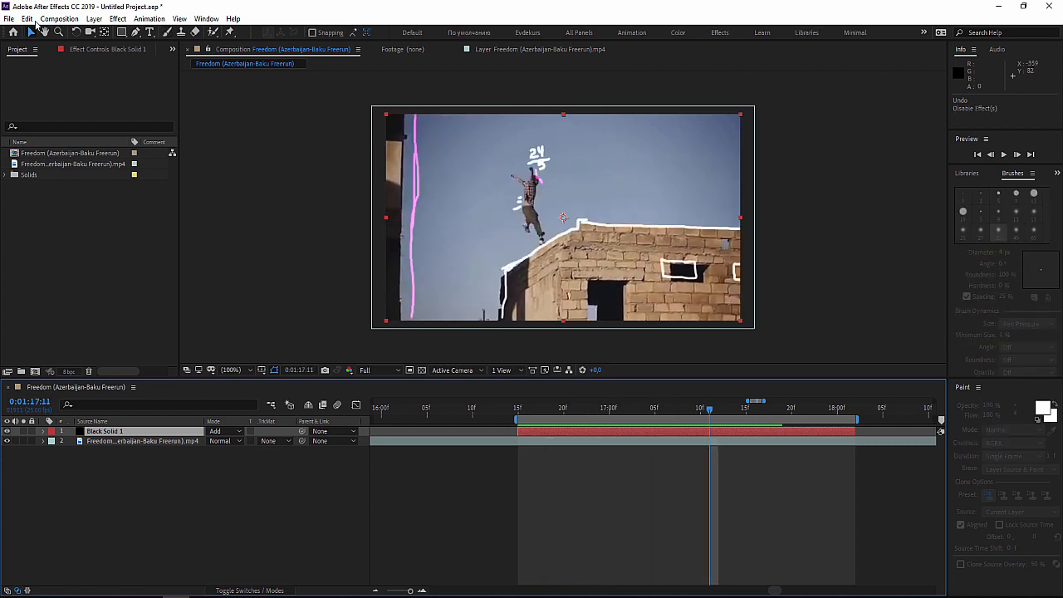
pyautogui.click(26, 18)
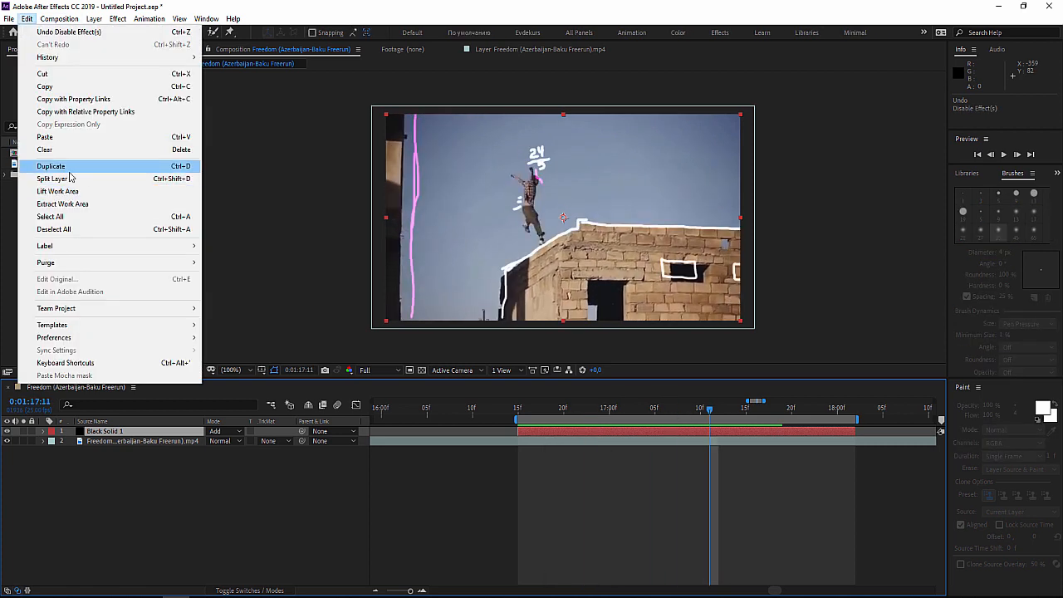
pyautogui.click(67, 179)
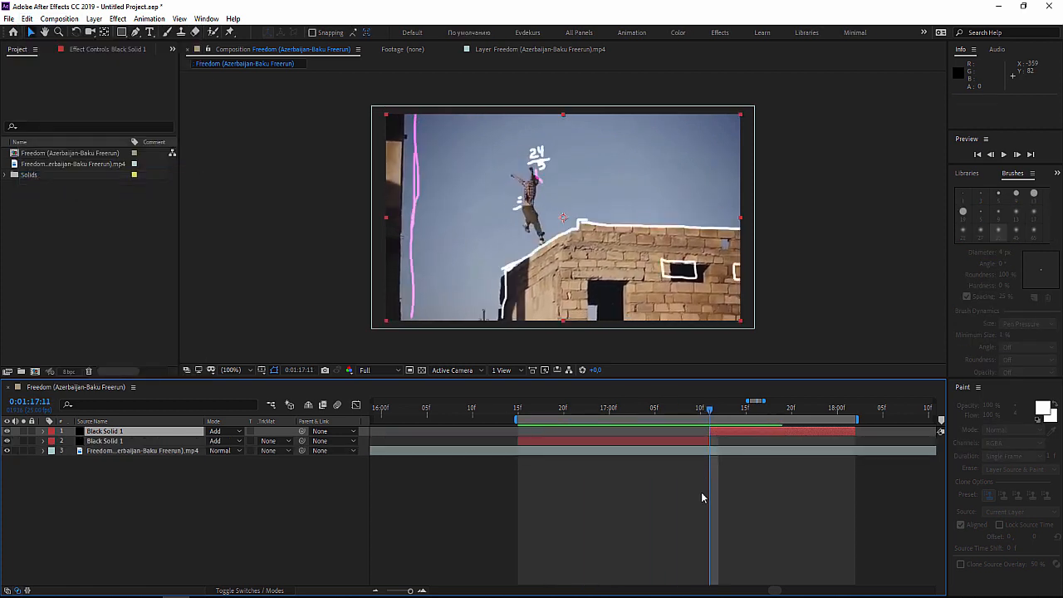
# Step: Reposition the second part of the black solid so its strokes line up with the building, and preview it
pyautogui.moveTo(669, 267); pyautogui.dragTo(682, 272)
pyautogui.press('space')
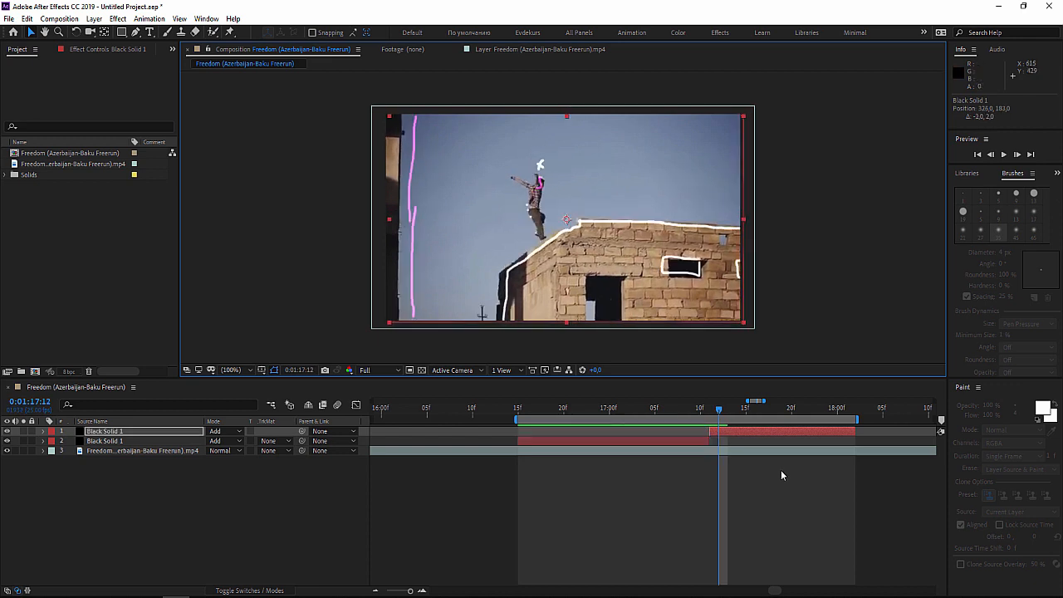
pyautogui.moveTo(553, 286); pyautogui.dragTo(544, 283)
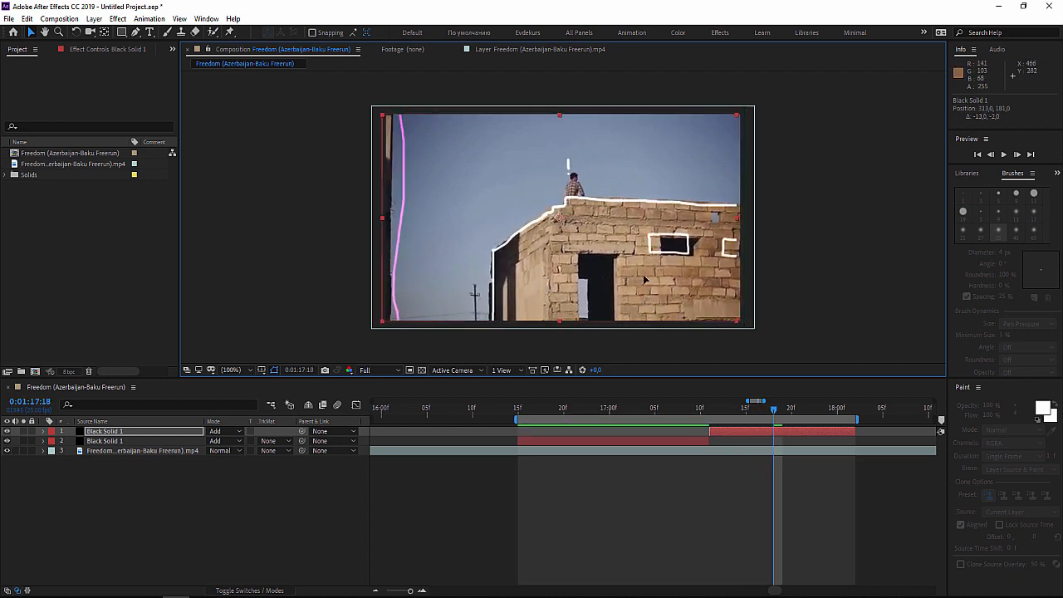
pyautogui.moveTo(644, 279); pyautogui.dragTo(648, 280)
pyautogui.press('space')
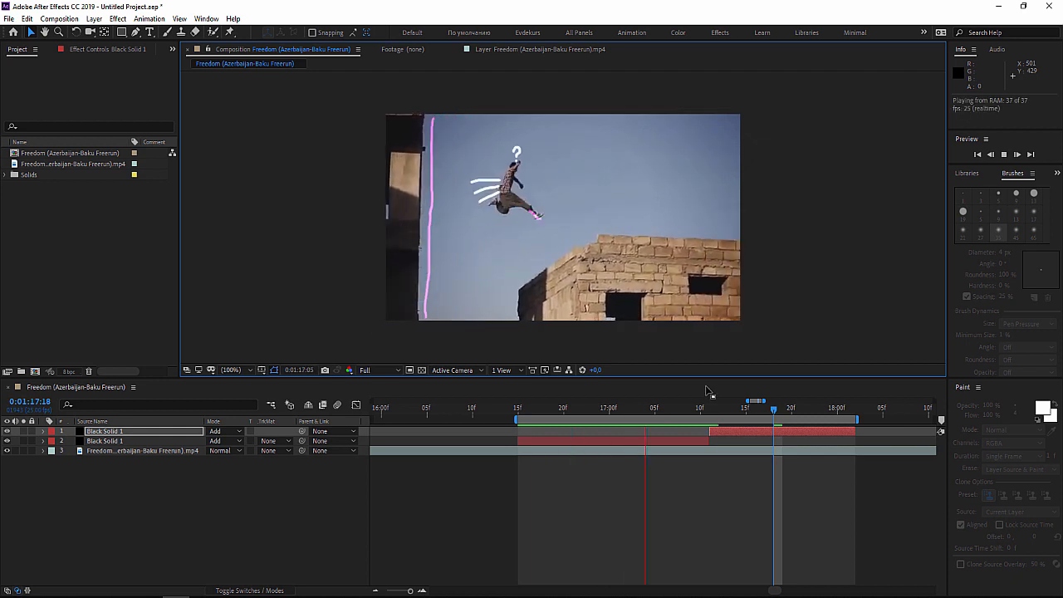
# Step: At 0:01:17:04, move the first part of the black solid 18 px left to position 302, 180 and preview the animation
pyautogui.click(638, 414)
pyautogui.click(634, 439)
pyautogui.moveTo(445, 242); pyautogui.dragTo(433, 242)
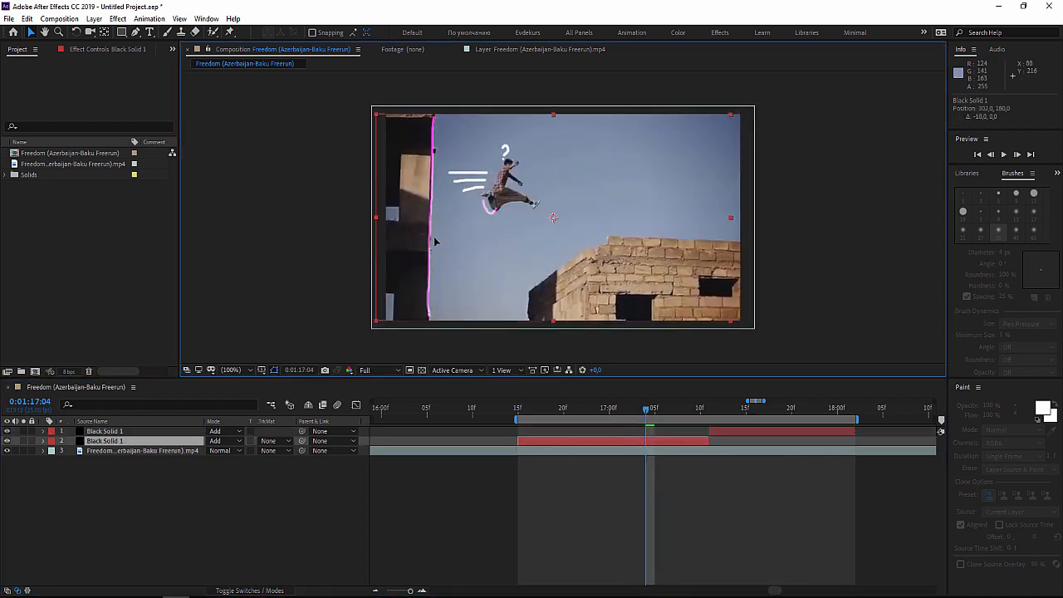
pyautogui.press('space')
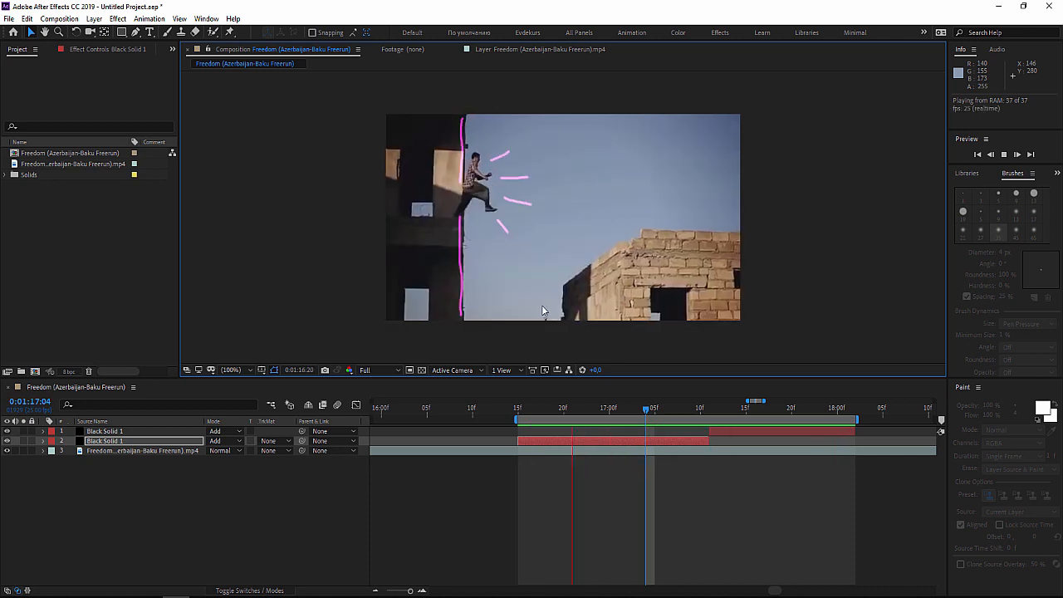
pyautogui.press(',')
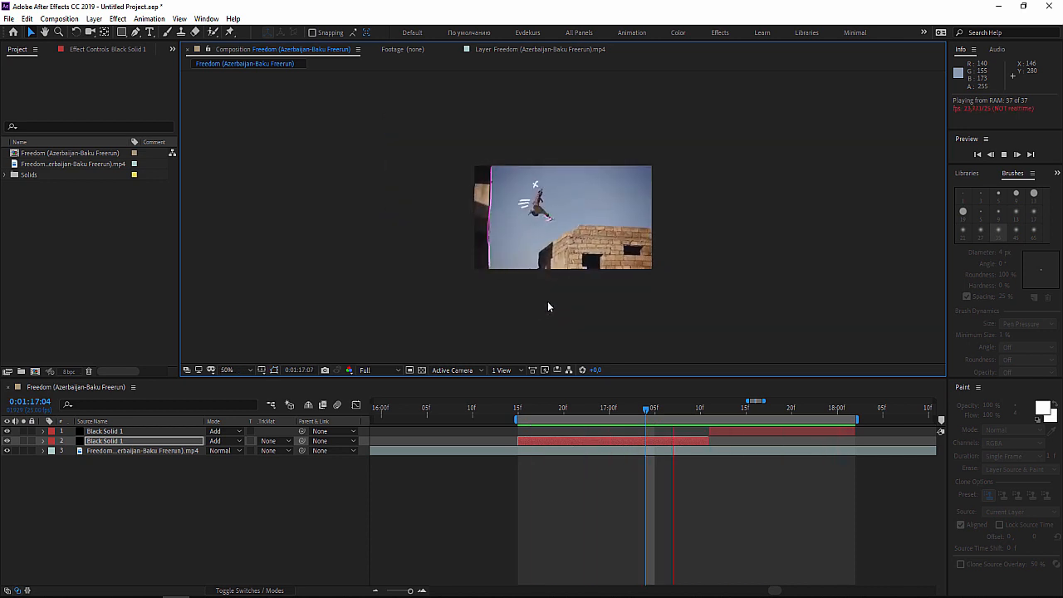
pyautogui.press('.')
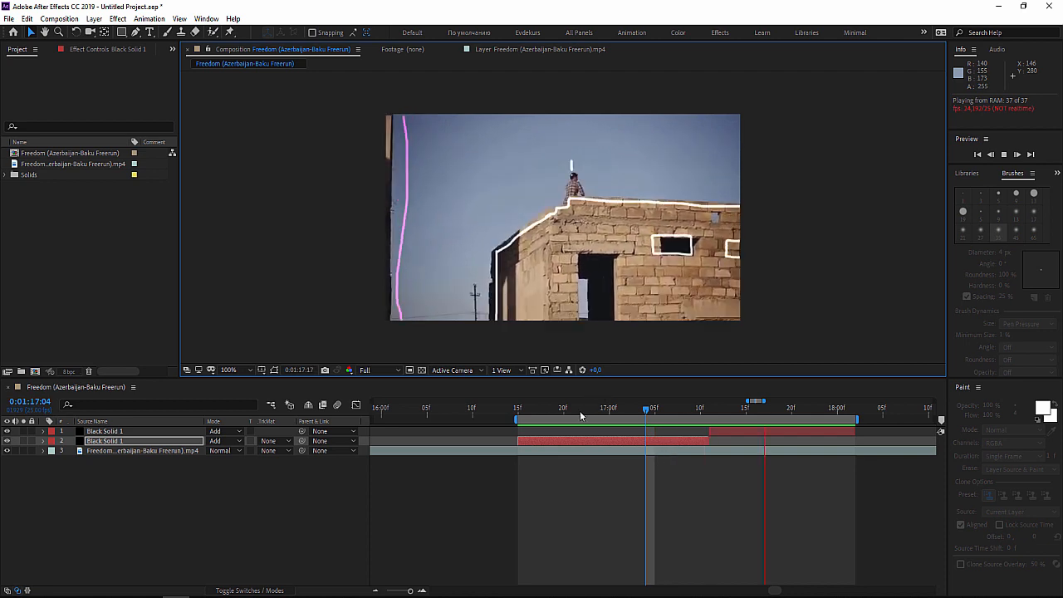
pyautogui.press('space')
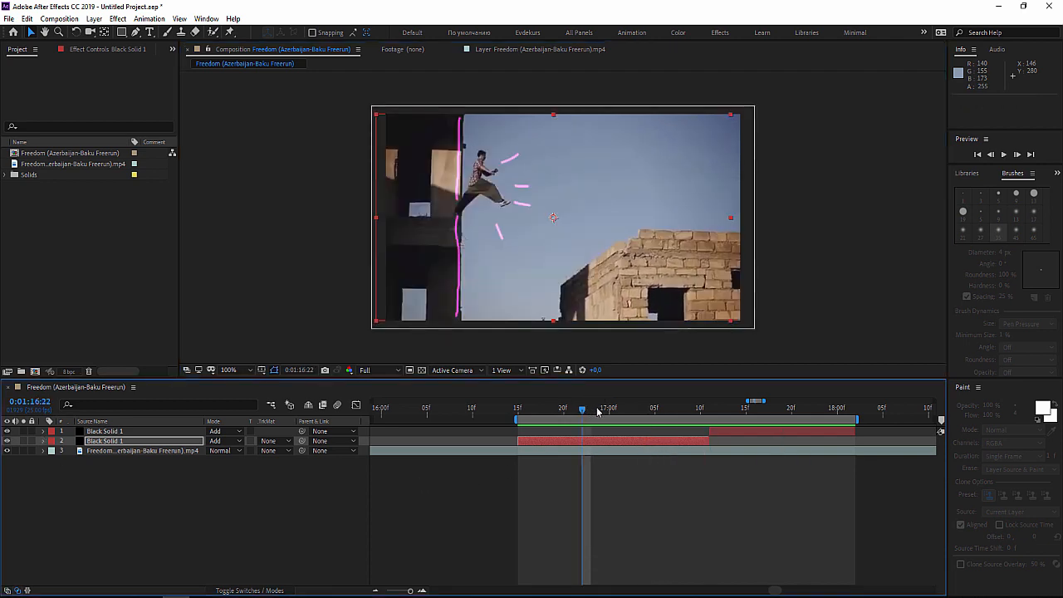
# Step: Move to 0:01:17:00, search the effects for "glow" and apply the Stylize Glow effect to the first part of the black solid
pyautogui.click(610, 407)
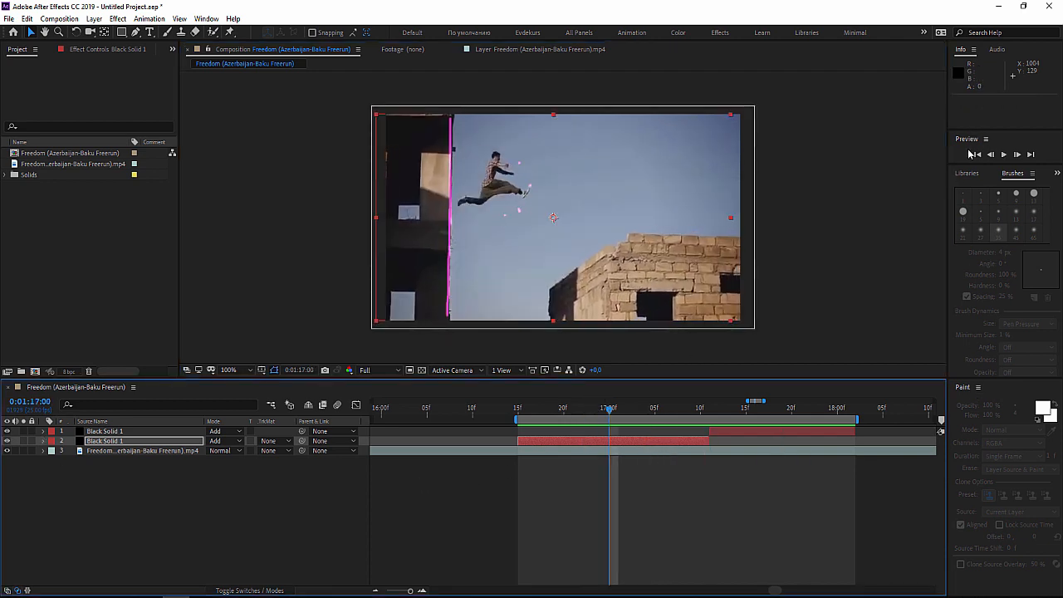
pyautogui.click(1056, 174)
pyautogui.click(1022, 184)
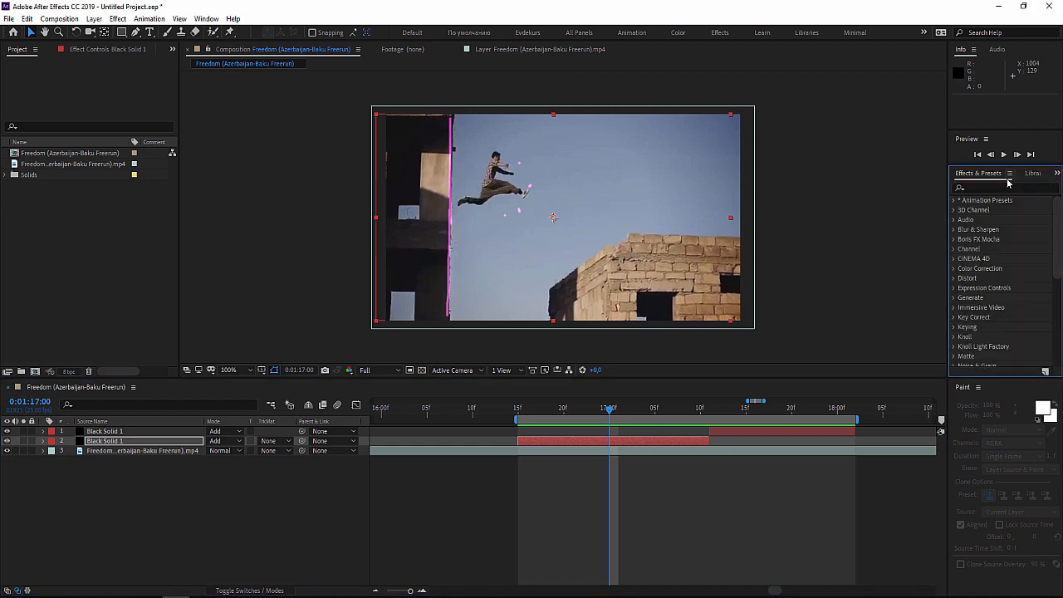
pyautogui.click(1008, 174)
pyautogui.click(1003, 178)
pyautogui.click(1057, 174)
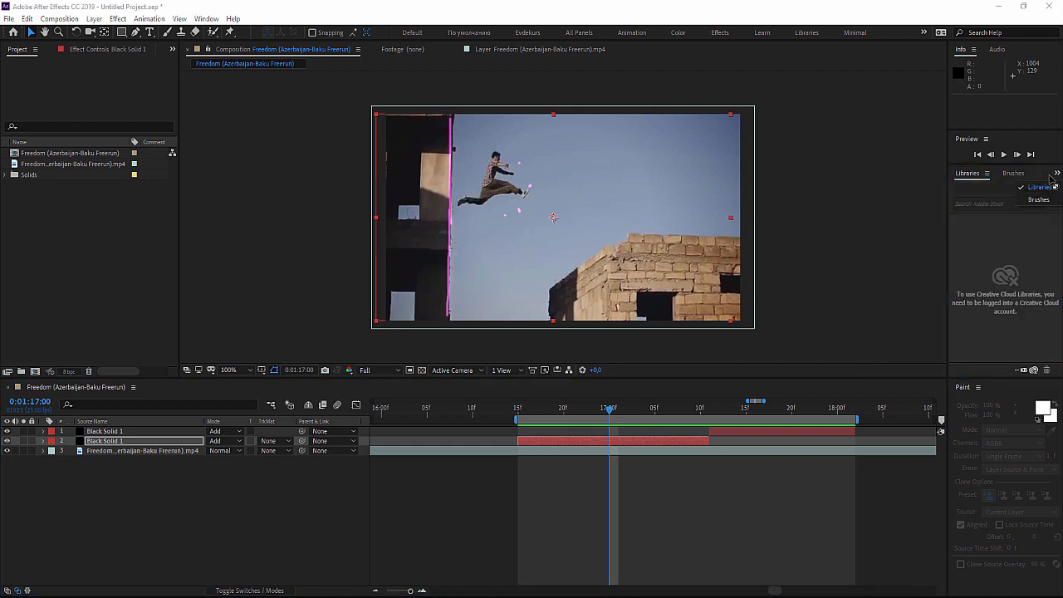
pyautogui.click(996, 190)
pyautogui.click(205, 18)
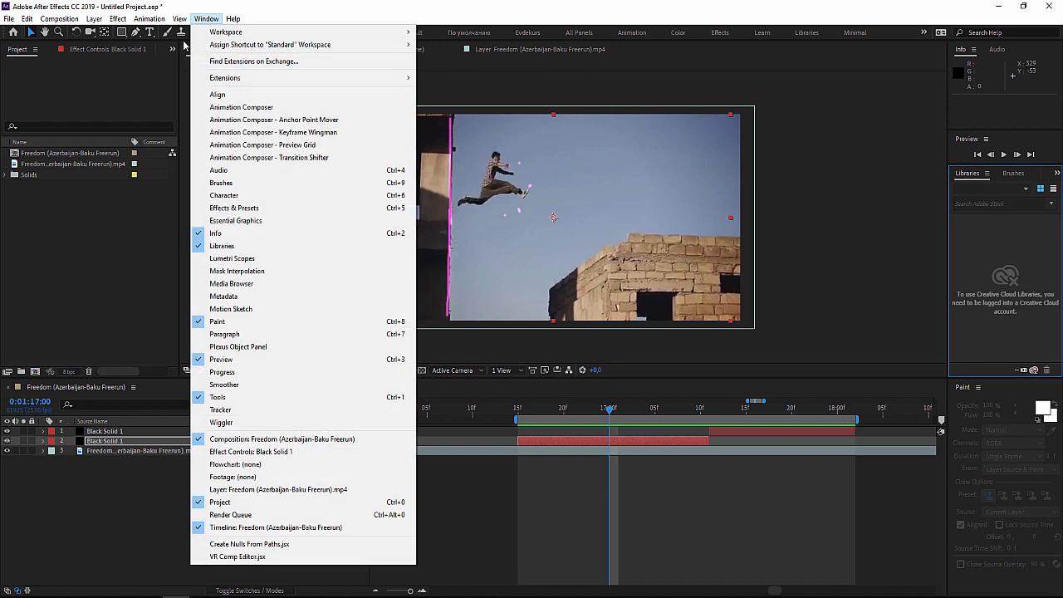
pyautogui.click(234, 208)
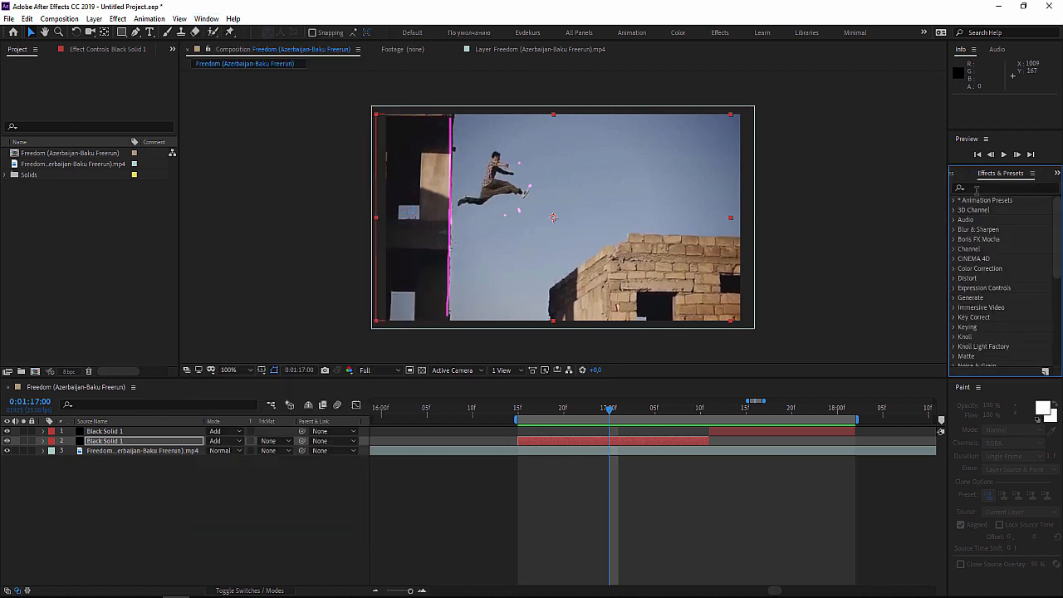
pyautogui.write('glow')
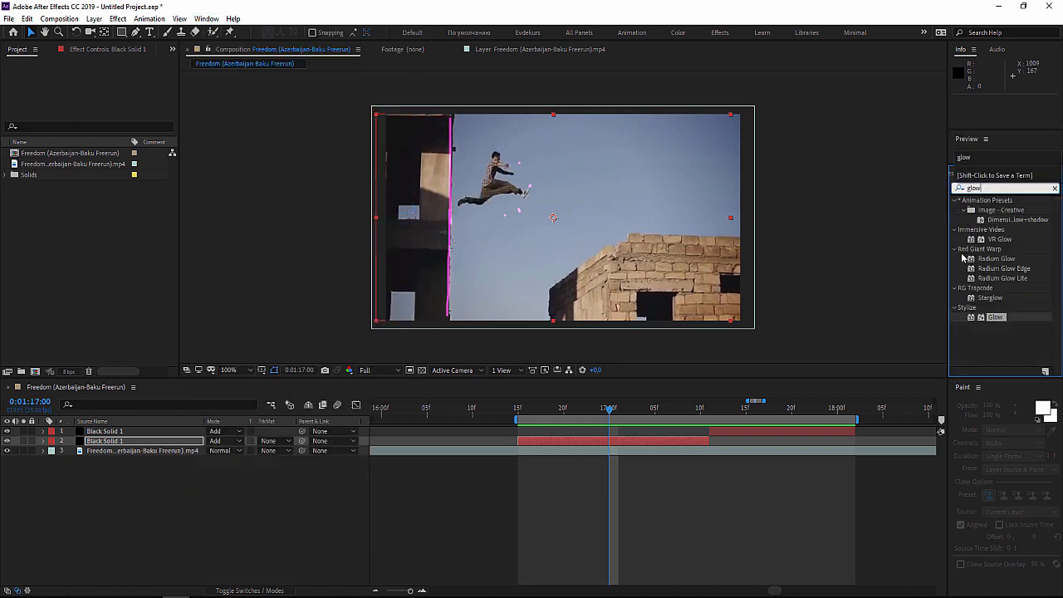
pyautogui.moveTo(1002, 324); pyautogui.dragTo(758, 452)
pyautogui.moveTo(631, 446); pyautogui.dragTo(630, 444)
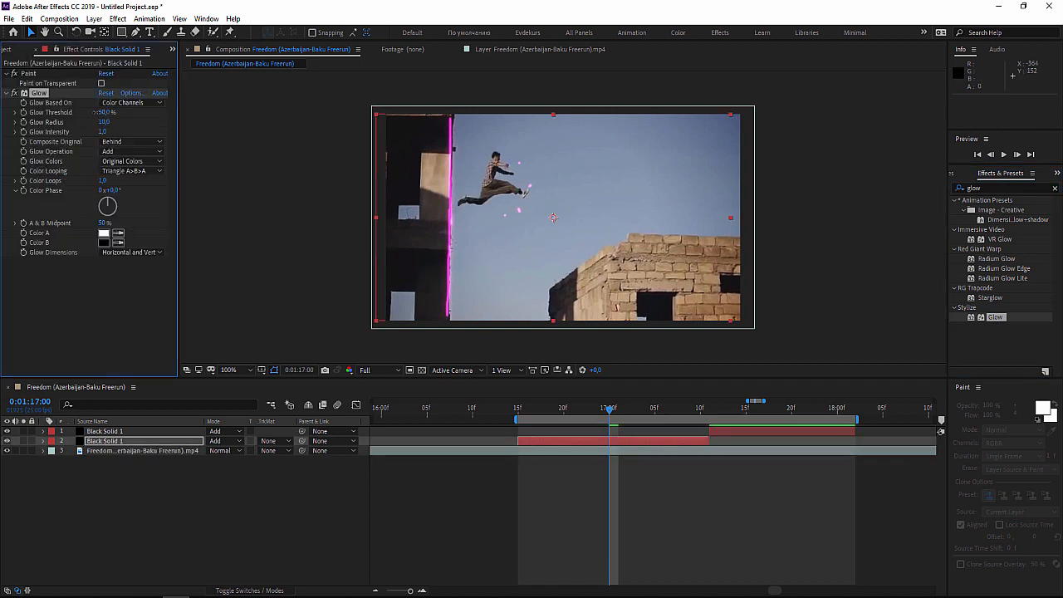
# Step: Lower the Glow Threshold to below 20% and set the Glow Radius to 11
pyautogui.moveTo(73, 112); pyautogui.dragTo(103, 123)
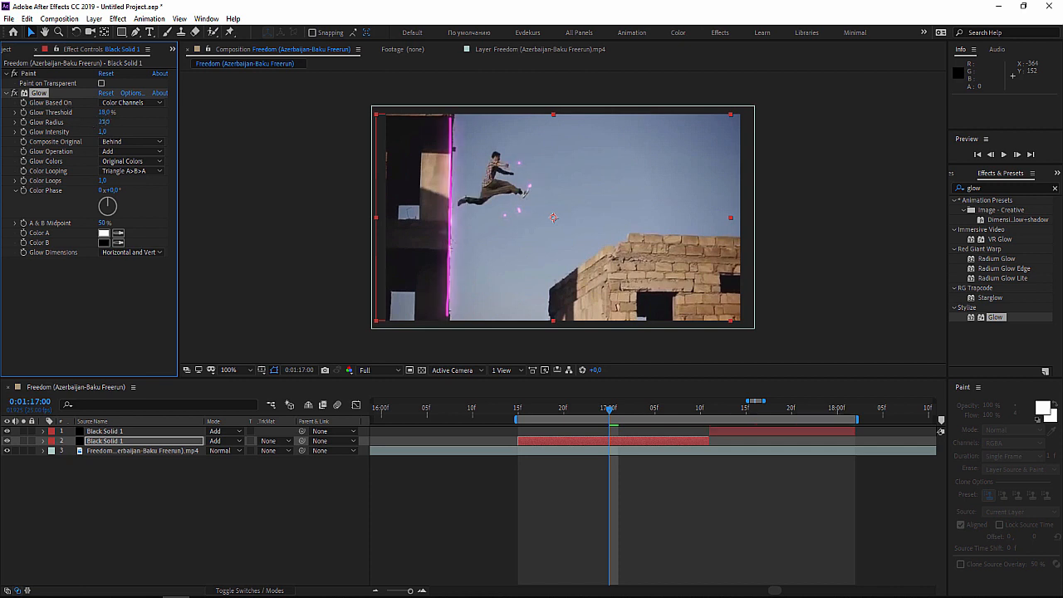
pyautogui.scroll(1, 569, 239)
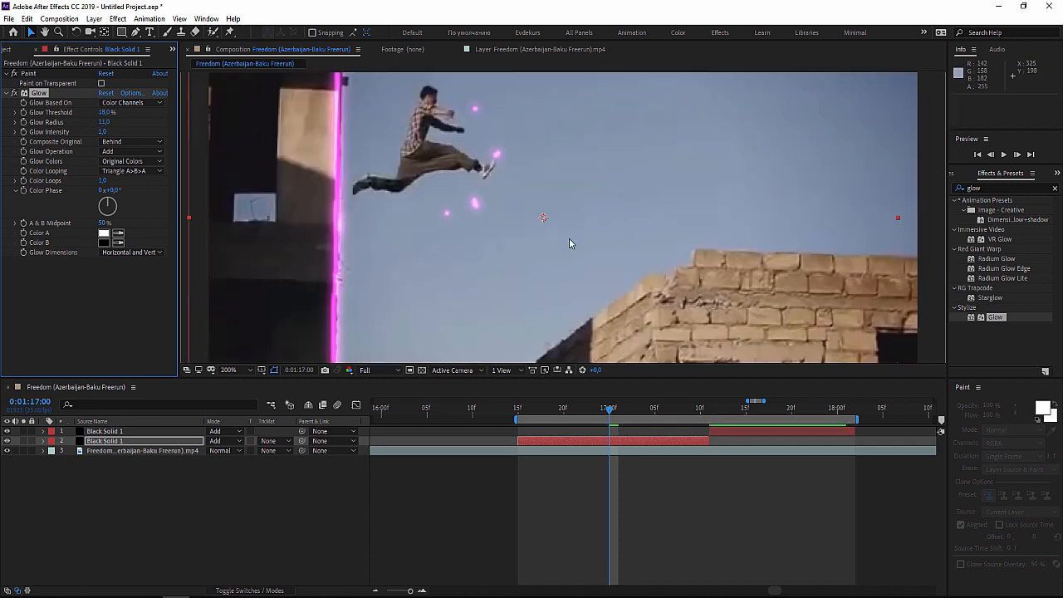
# Step: At 0:01:17:05, set the Glow Radius to 6 and the Glow Threshold to 22.4% on the first part of the black solid
pyautogui.moveTo(610, 409); pyautogui.dragTo(656, 411)
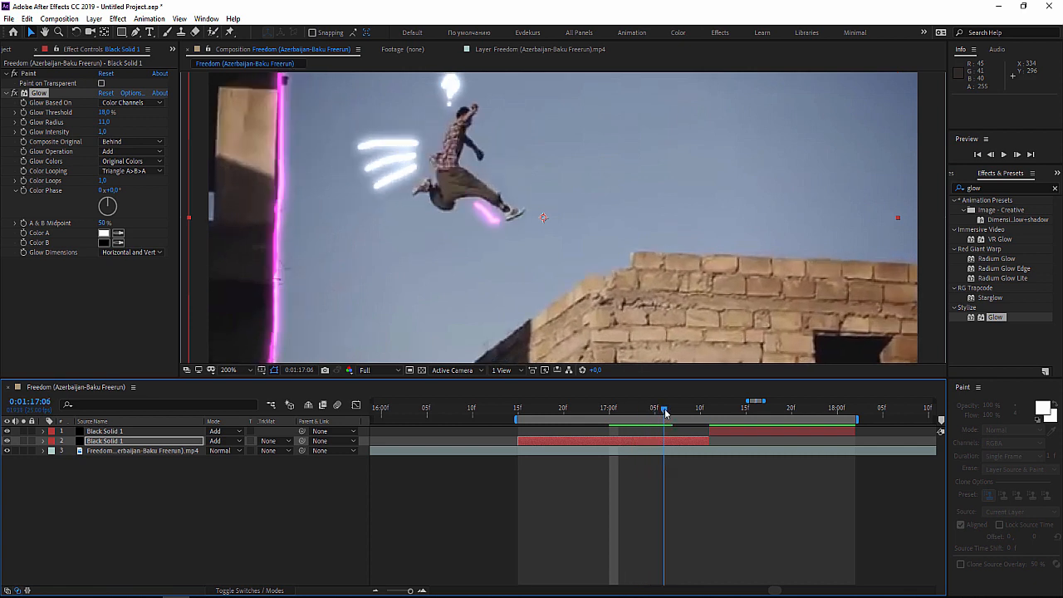
pyautogui.moveTo(355, 222); pyautogui.dragTo(385, 232)
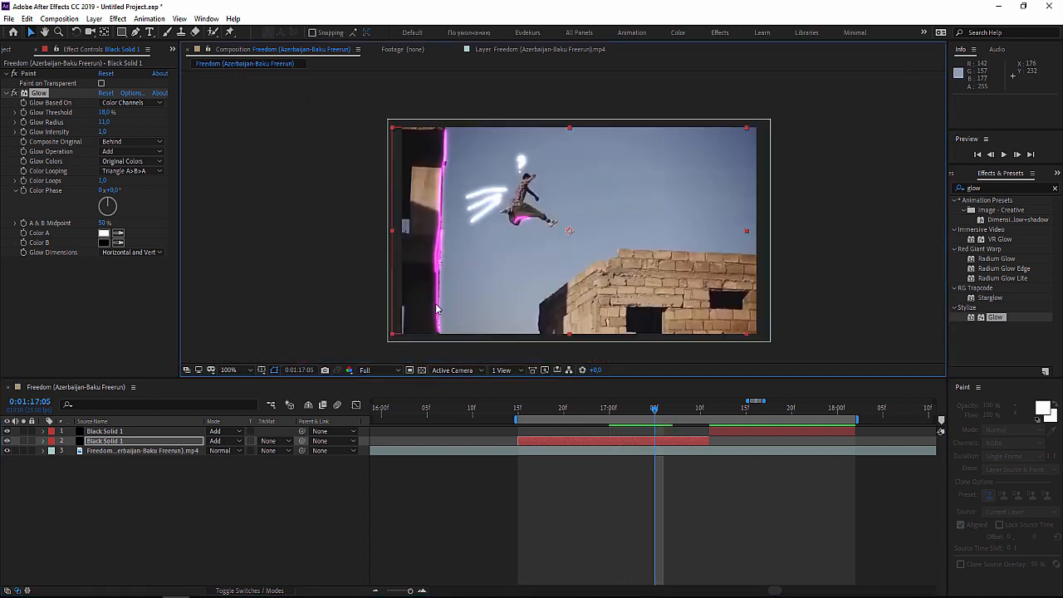
pyautogui.press('.')
pyautogui.moveTo(103, 122)
pyautogui.mouseDown()
pyautogui.moveTo(76, 113)
pyautogui.moveTo(180, 114)
pyautogui.mouseUp()
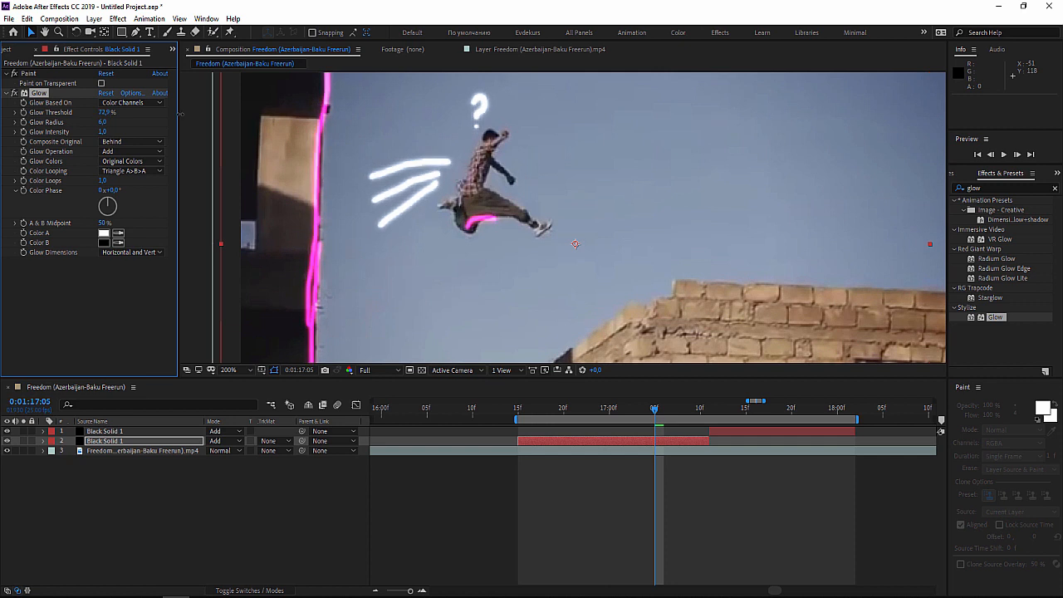
# Step: Copy the Glow effect from the first part of the black solid and paste it onto the second part at 0:01:17:11
pyautogui.rightClick(39, 92)
pyautogui.click(106, 4)
pyautogui.click(27, 19)
pyautogui.click(28, 18)
pyautogui.click(708, 410)
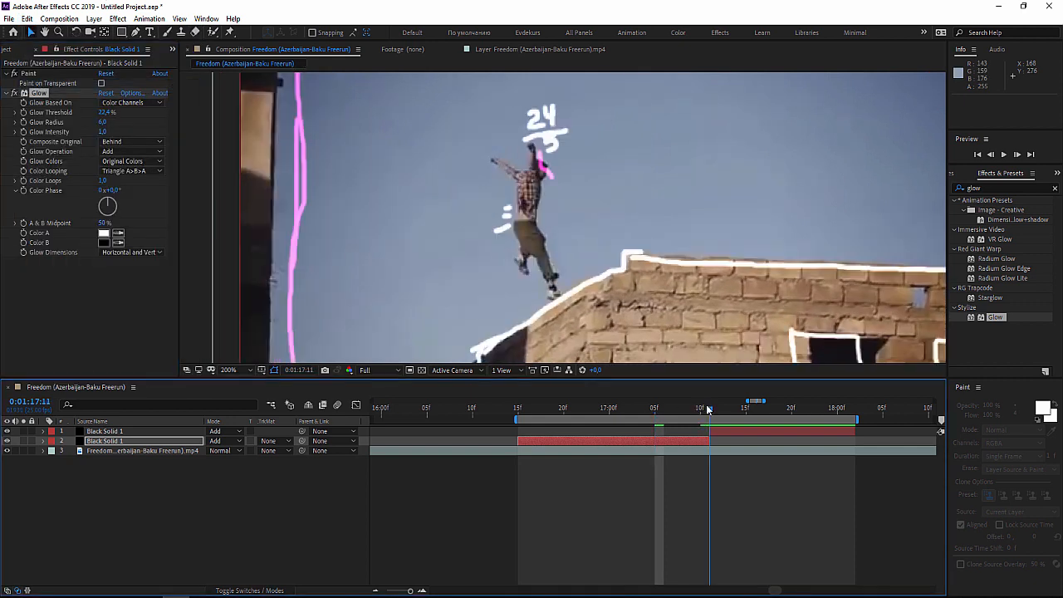
pyautogui.click(720, 430)
pyautogui.click(28, 19)
pyautogui.click(50, 137)
# Step: Deselect the layers and preview the glowing scribble animation over the footage at different magnifications
pyautogui.scroll(-2, 538, 239)
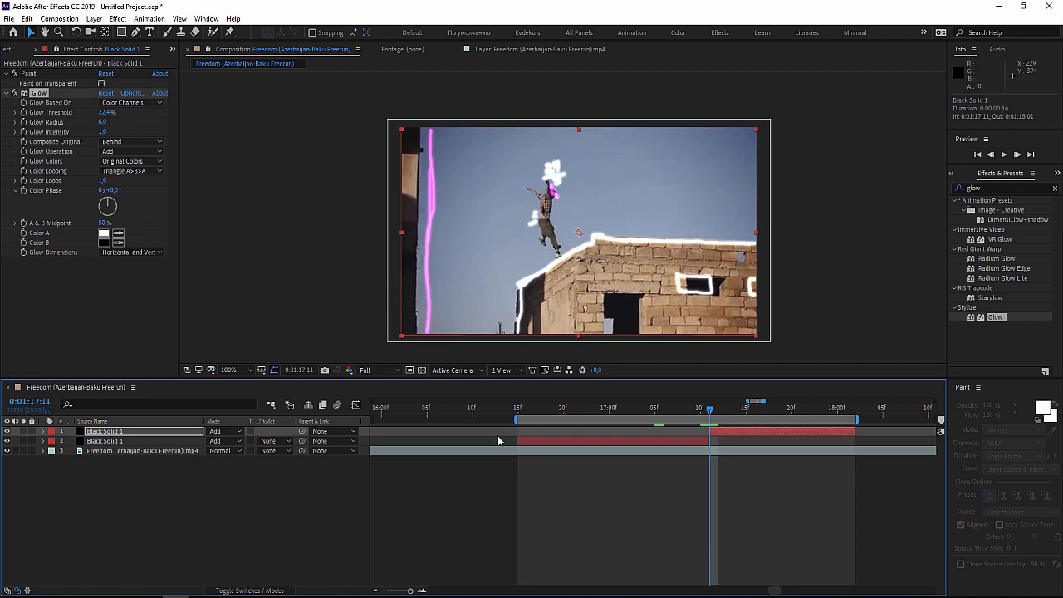
pyautogui.click(483, 481)
pyautogui.press('space')
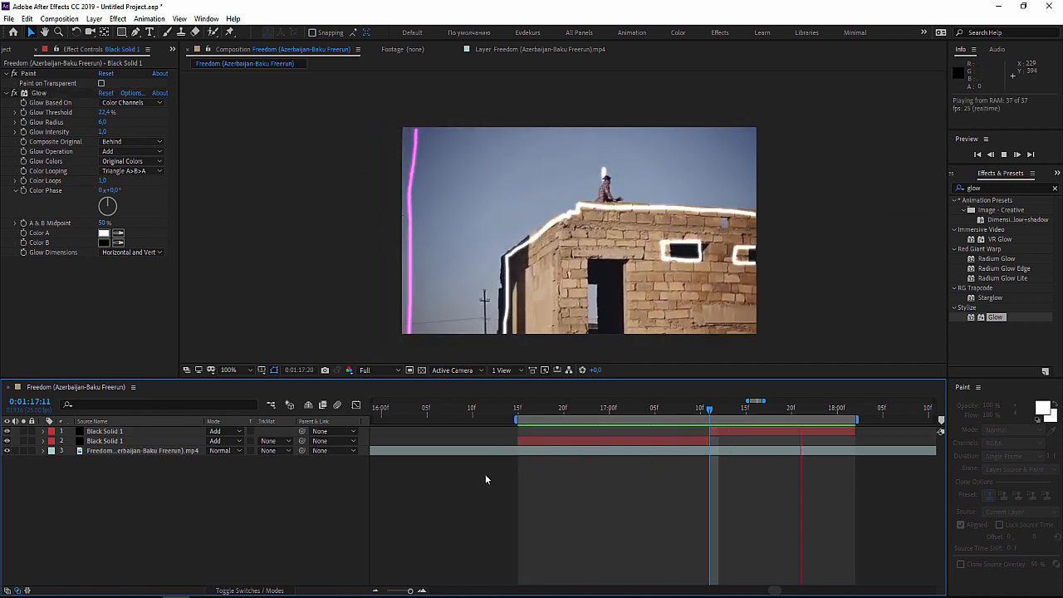
pyautogui.scroll(-2, 528, 314)
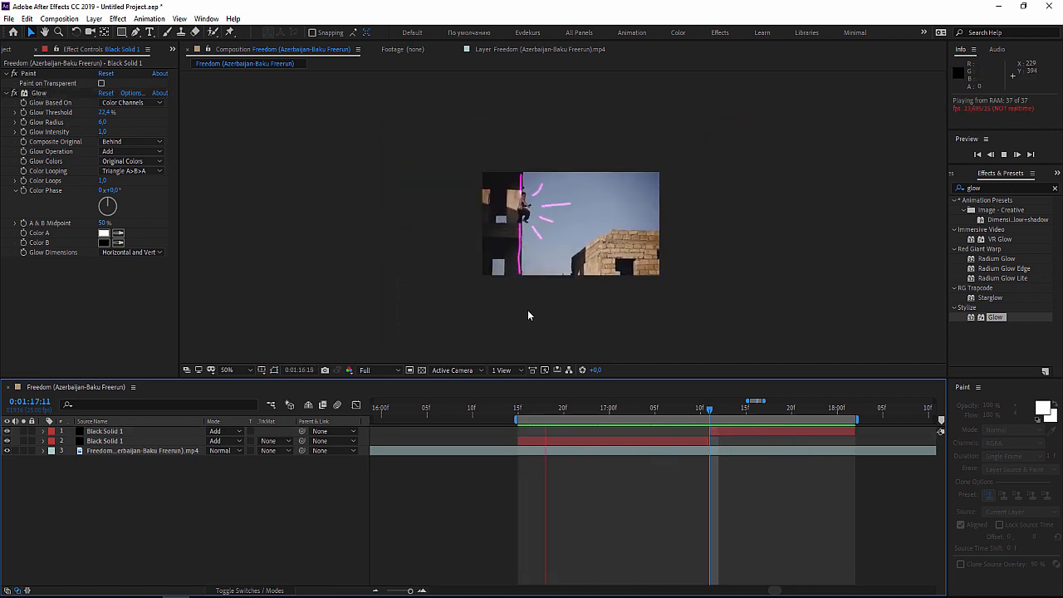
pyautogui.scroll(2, 527, 314)
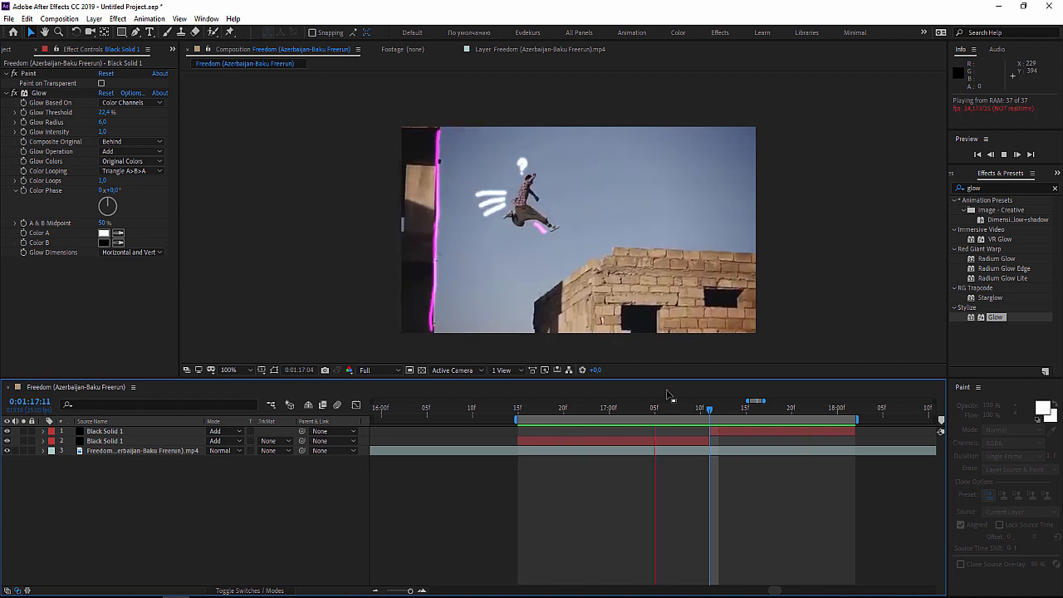
pyautogui.press('space')
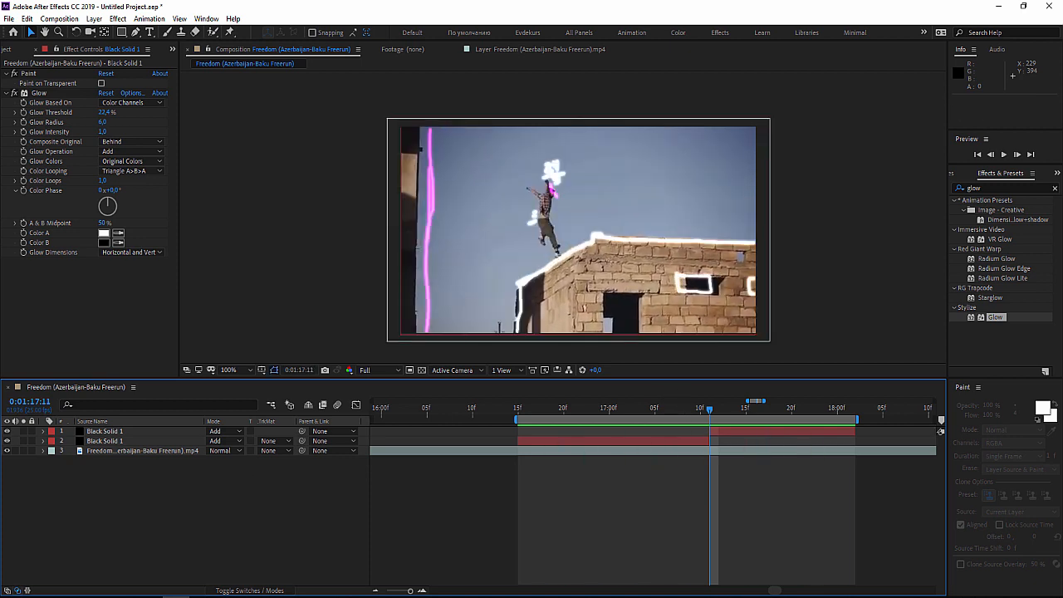